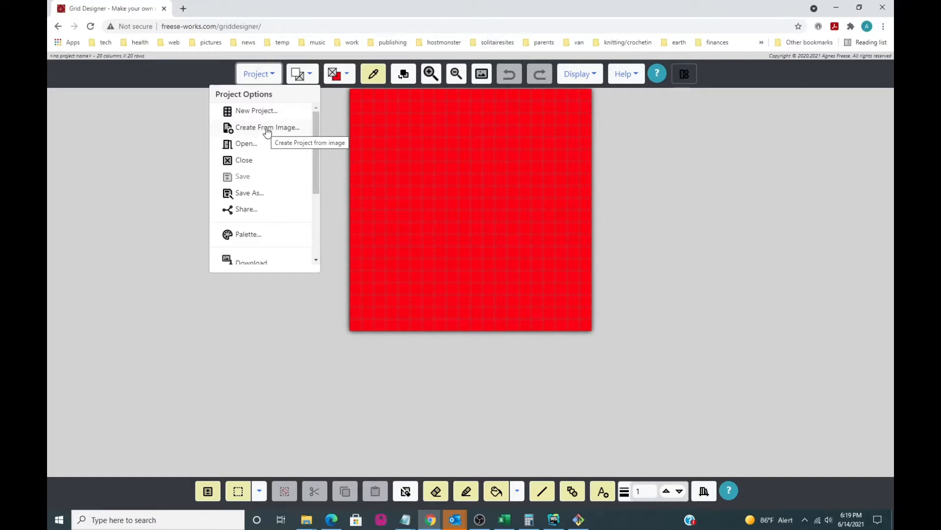
Step: Start a project from an image and load DSCN0577.JPG from the demoPhotos folder
{"action": "left_click", "coordinate": [267, 128]}
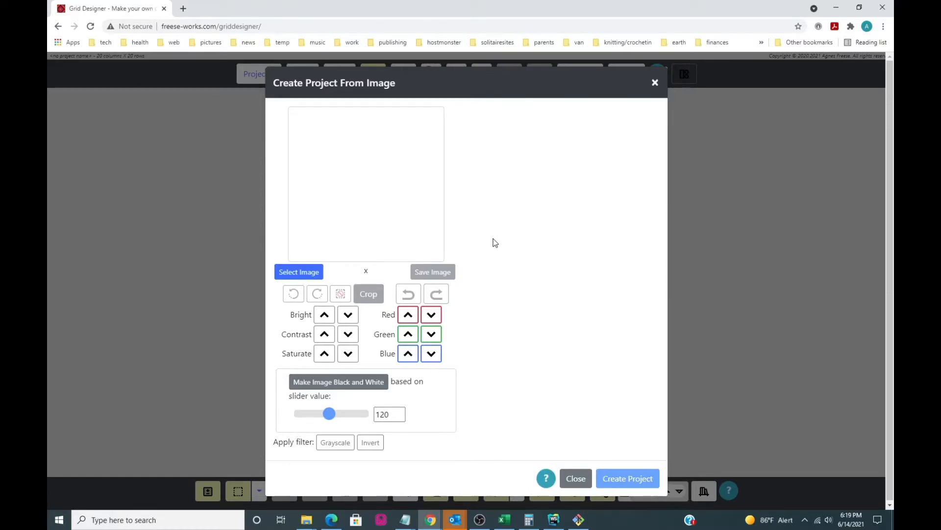
{"action": "left_click", "coordinate": [296, 273]}
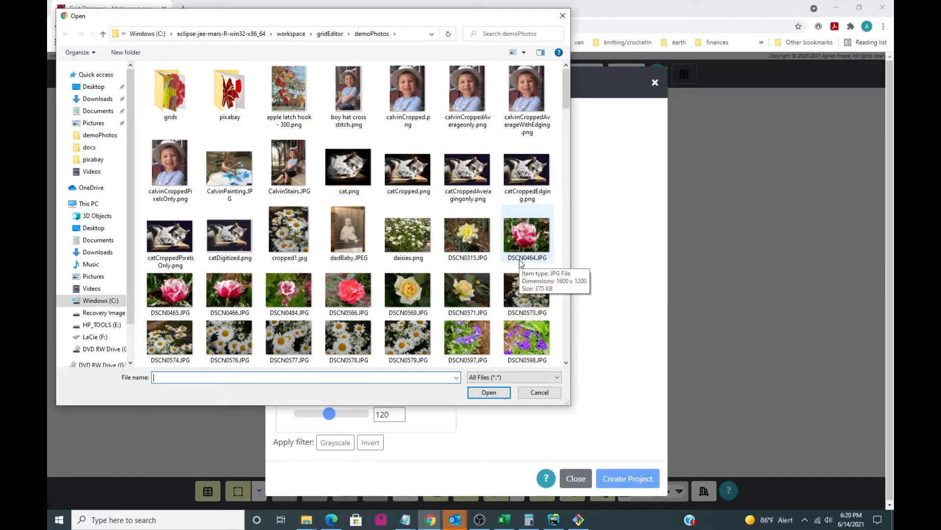
{"action": "left_click", "coordinate": [229, 102]}
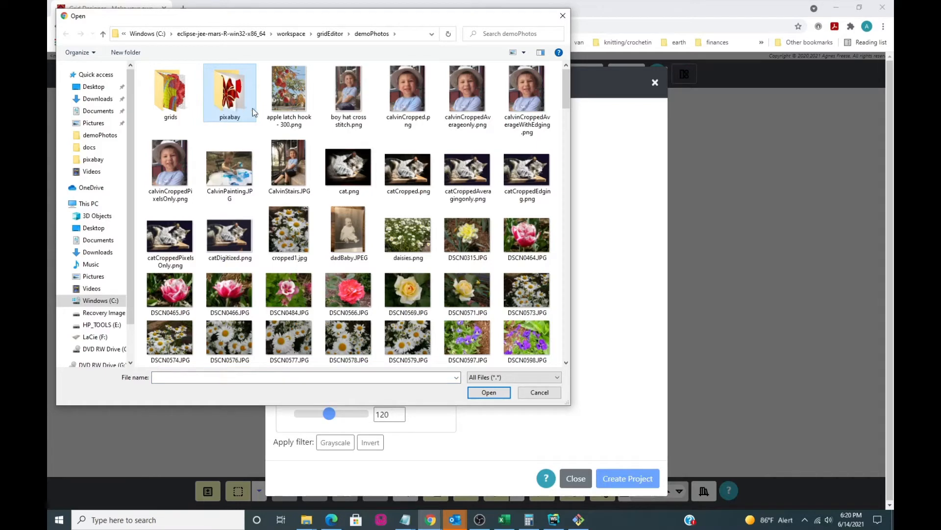
{"action": "left_click", "coordinate": [374, 135]}
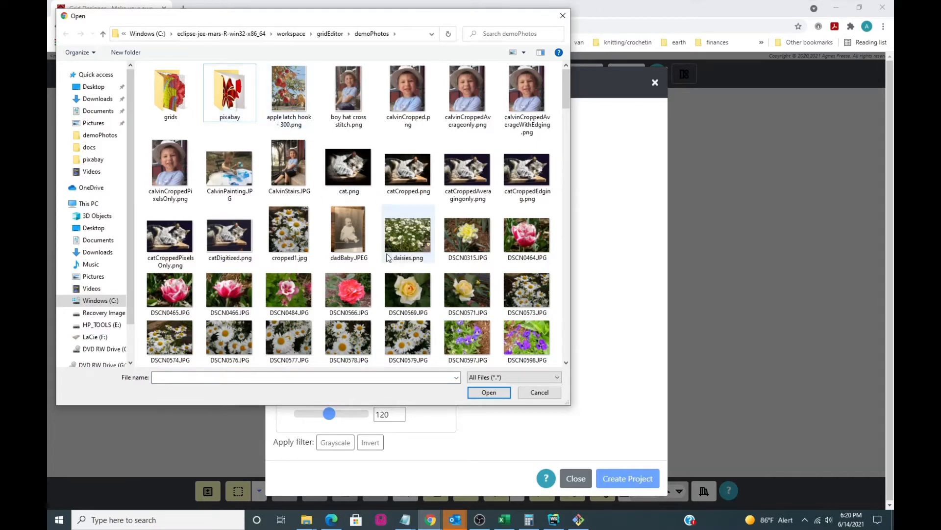
{"action": "scroll", "coordinate": [391, 262], "scroll_direction": "down", "scroll_amount": 3}
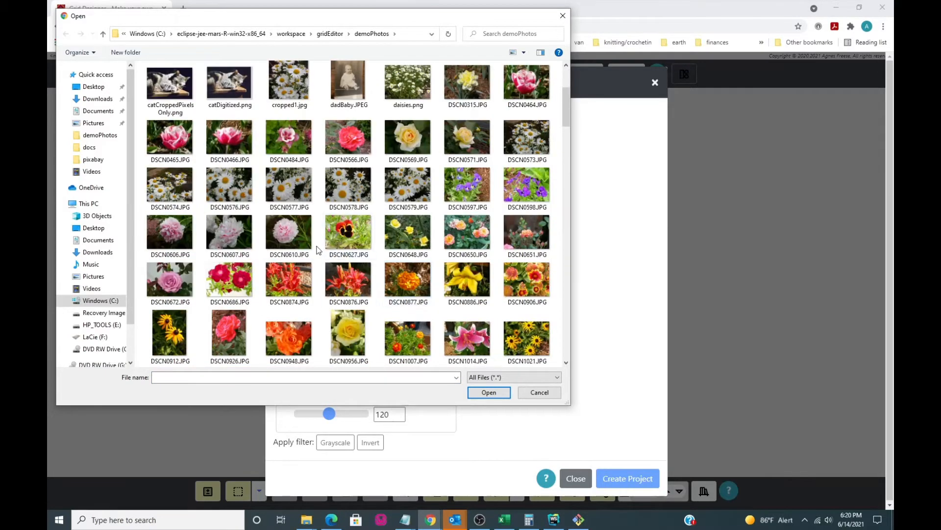
{"action": "left_click", "coordinate": [285, 191]}
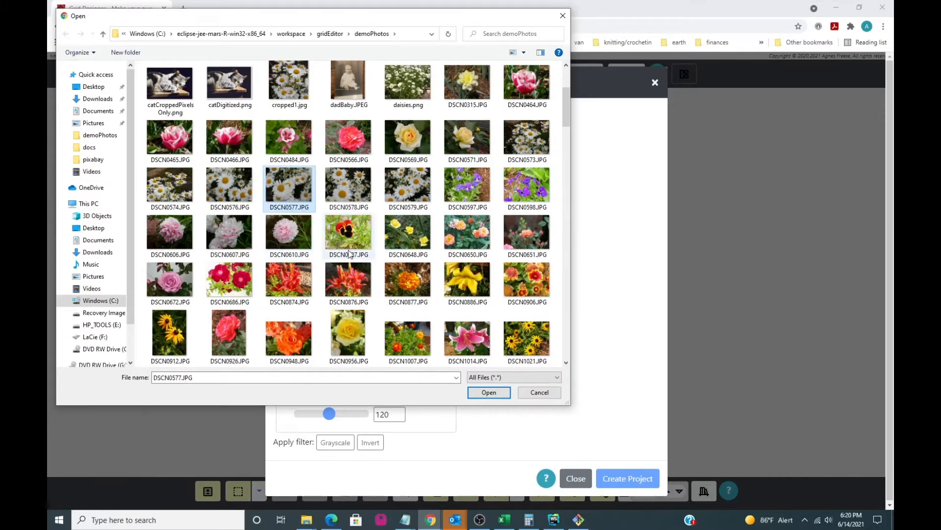
{"action": "left_click", "coordinate": [488, 392]}
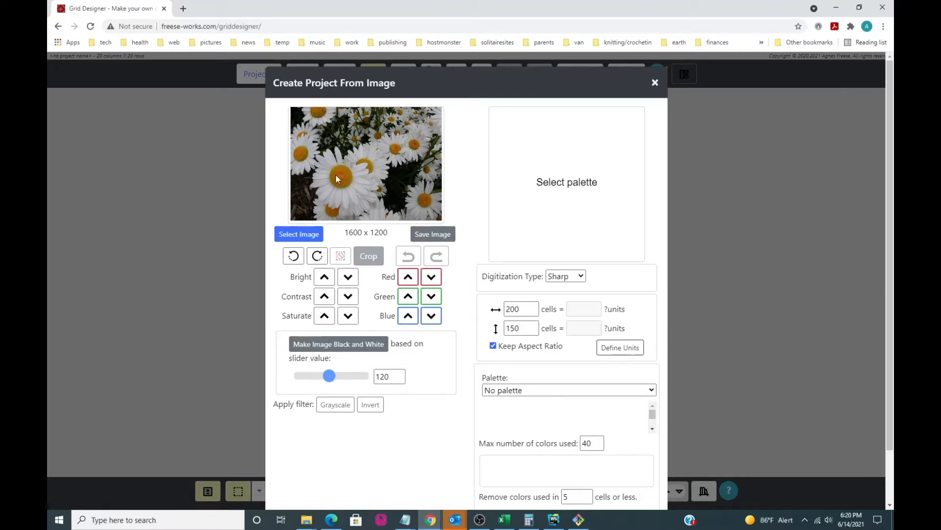
Step: Rotate the daisy photo counterclockwise four times through a full turn
{"action": "left_click", "coordinate": [292, 260]}
{"action": "left_click", "coordinate": [292, 297]}
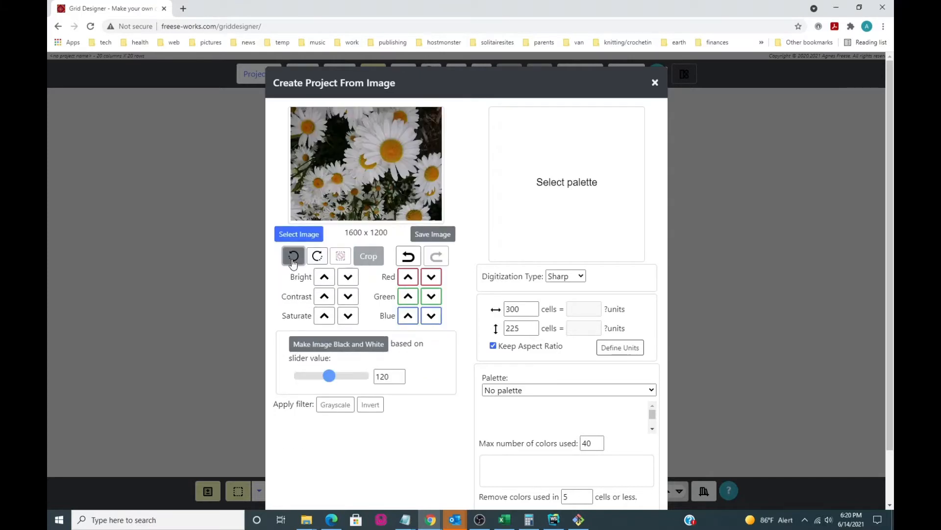
{"action": "left_click", "coordinate": [292, 259]}
{"action": "left_click", "coordinate": [293, 296]}
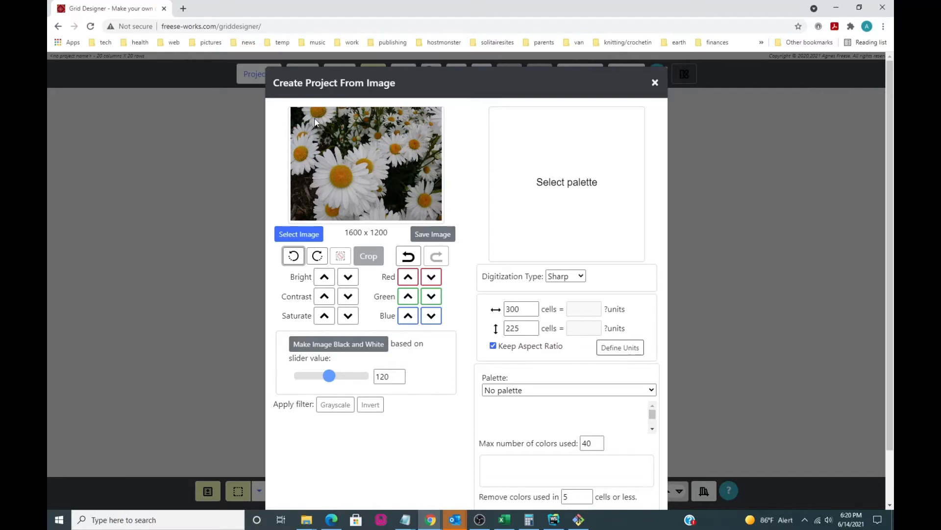
Step: Crop the photo to about 1178 x 853 pixels around the main daisies and choose the (Rug) Herrschner's Latch Hook Yarn (H) palette
{"action": "left_click_drag", "start_coordinate": [314, 120], "coordinate": [426, 204]}
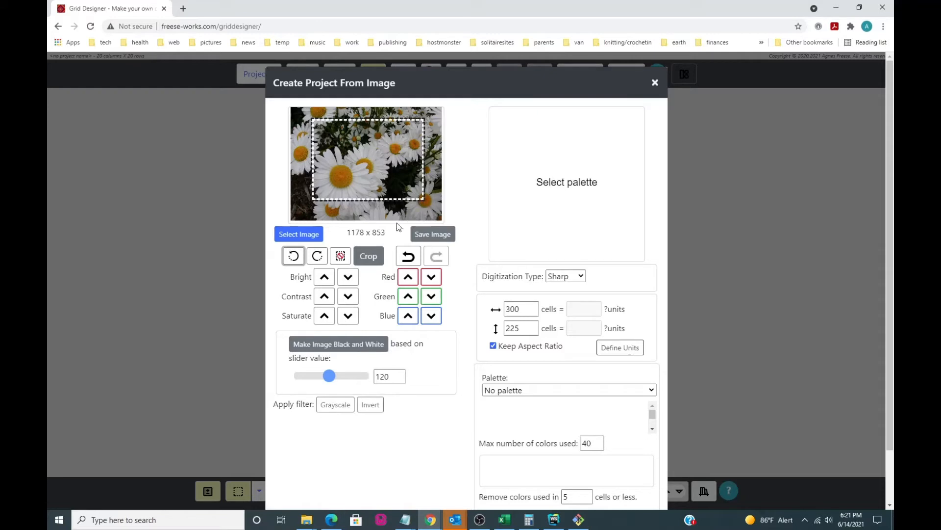
{"action": "left_click", "coordinate": [370, 257]}
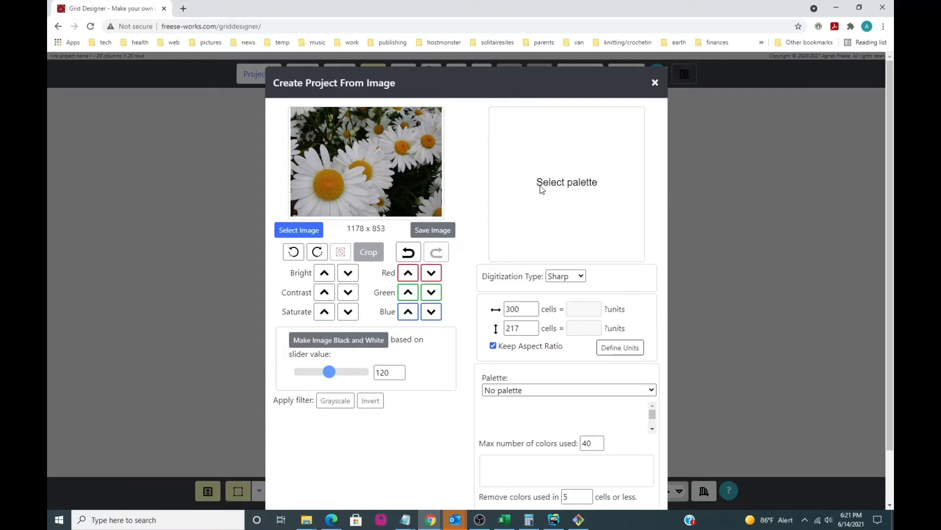
{"action": "left_click", "coordinate": [636, 395]}
{"action": "scroll", "coordinate": [613, 365], "scroll_direction": "down", "scroll_amount": 1}
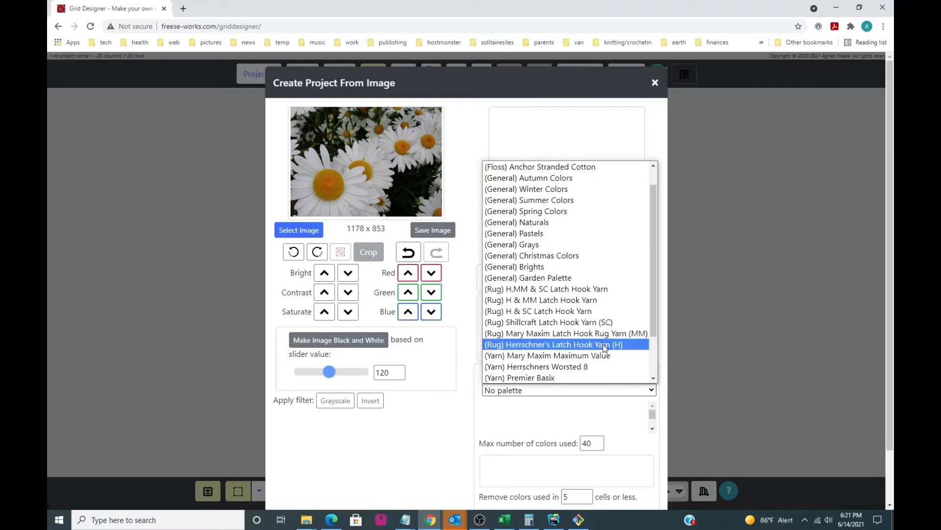
{"action": "left_click", "coordinate": [605, 346]}
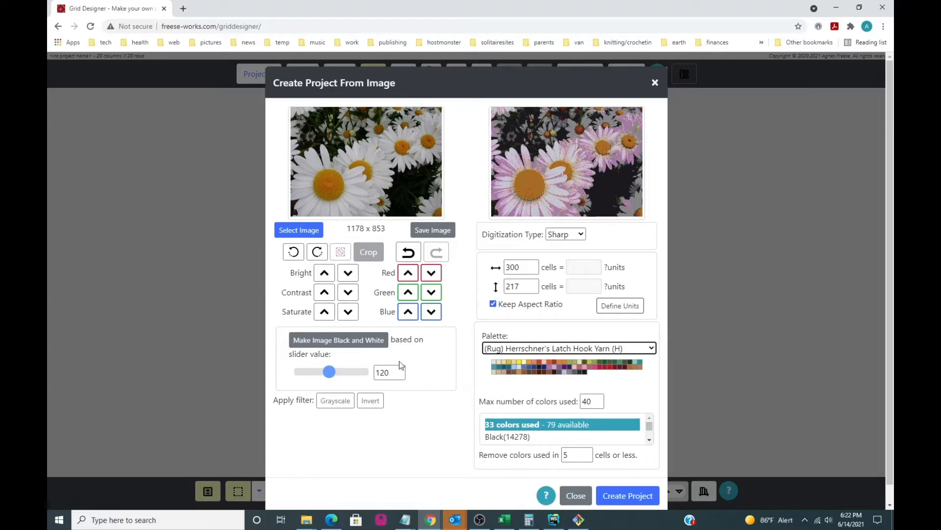
Step: Increase the photo's brightness by two steps and its contrast and saturation by one step each
{"action": "left_click", "coordinate": [324, 273]}
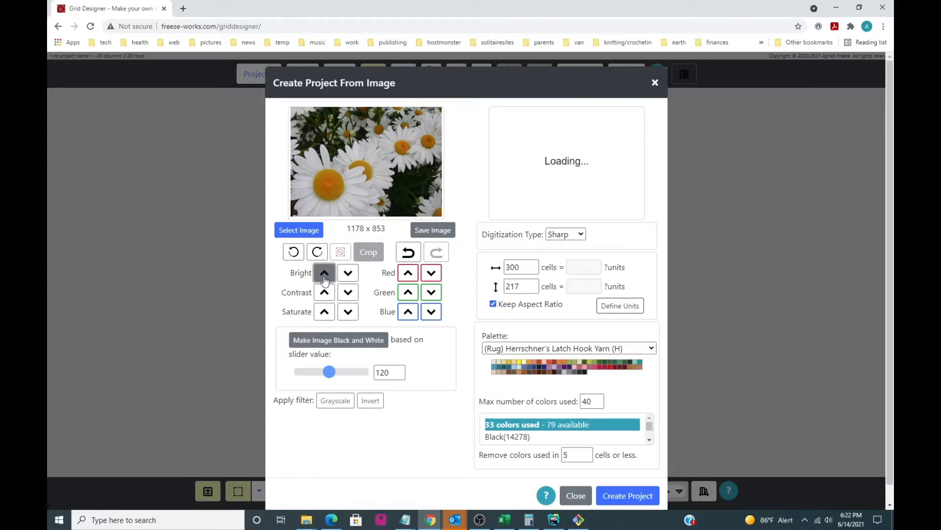
{"action": "left_click", "coordinate": [324, 278]}
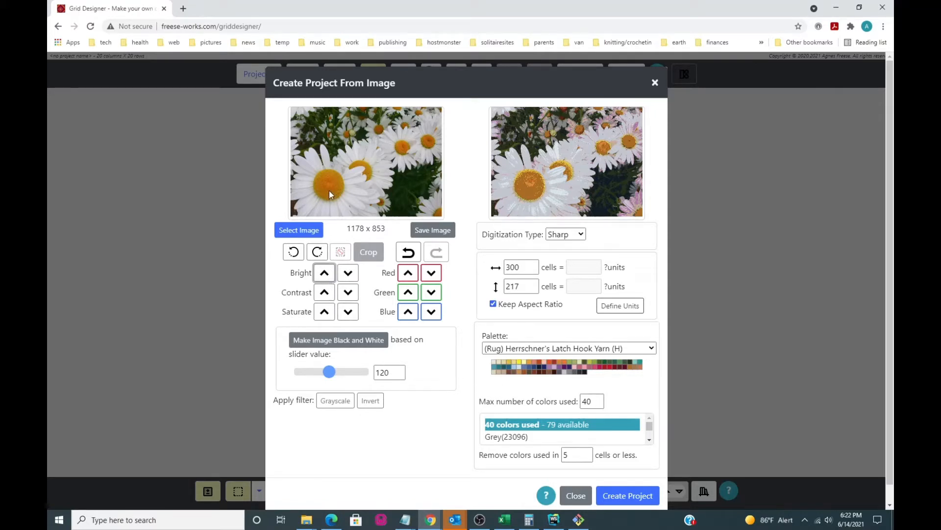
{"action": "left_click", "coordinate": [324, 294]}
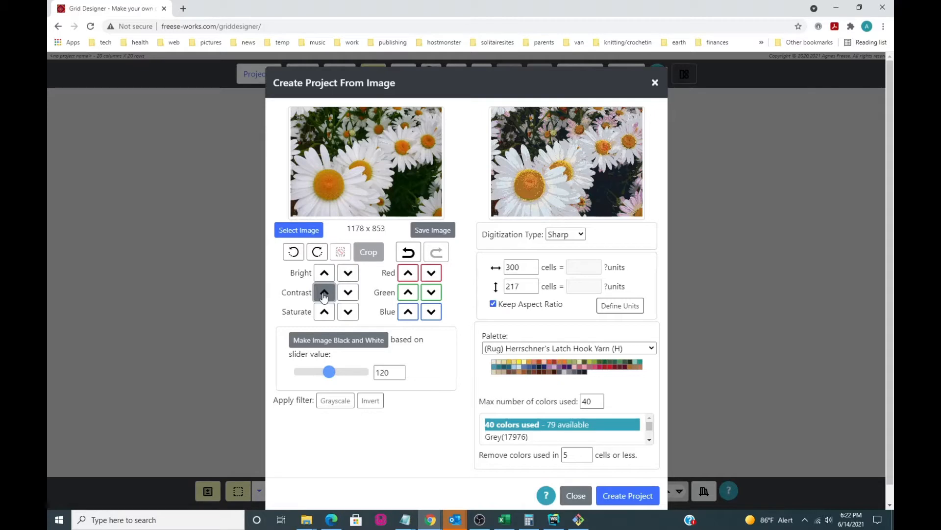
{"action": "left_click", "coordinate": [324, 313]}
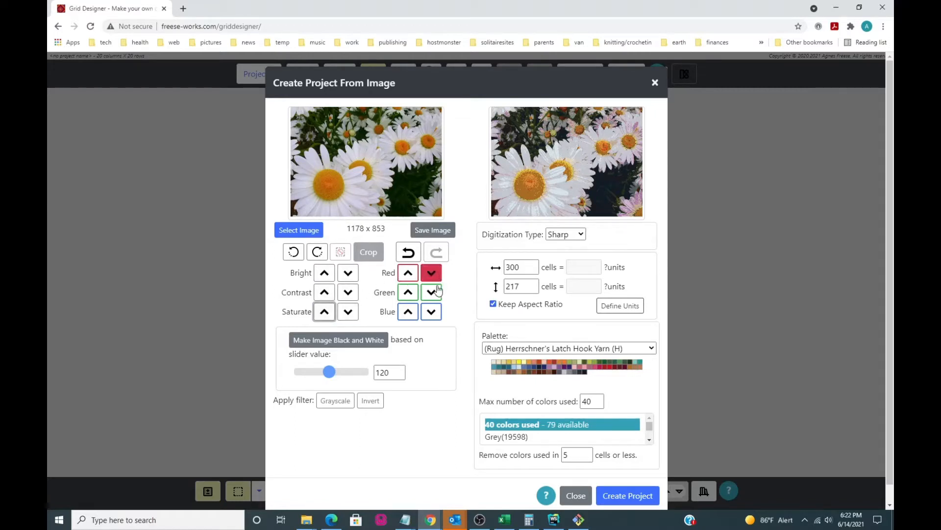
Step: Undo the saturation, contrast and brightness adjustments as well as the crop
{"action": "left_click", "coordinate": [409, 253]}
{"action": "left_click", "coordinate": [408, 253]}
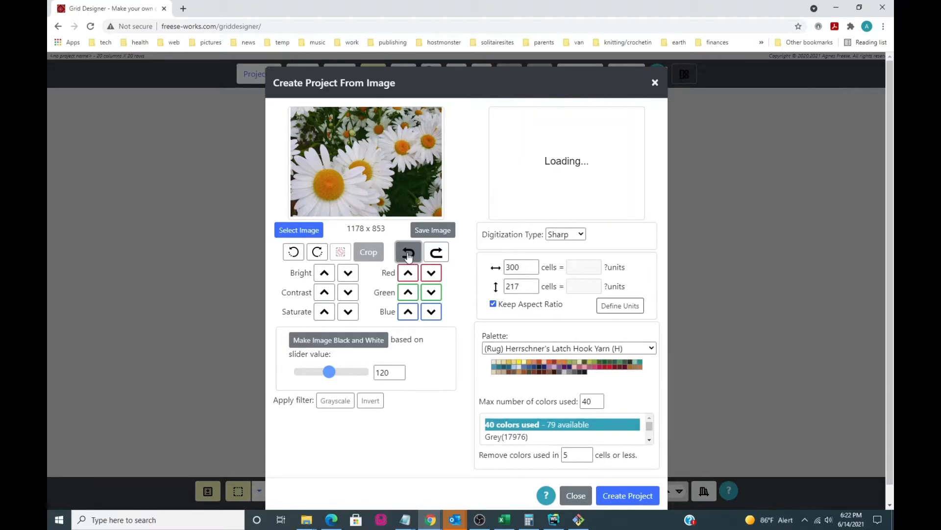
{"action": "left_click", "coordinate": [409, 255]}
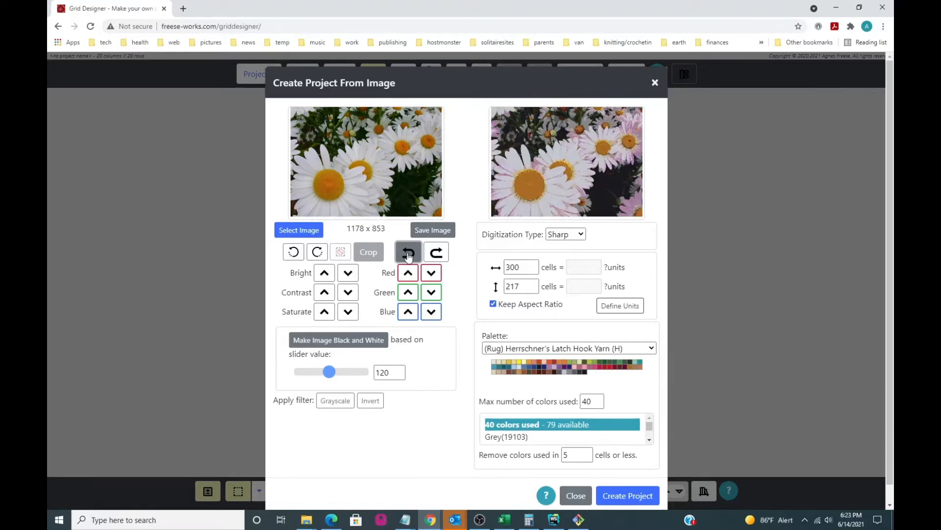
{"action": "left_click", "coordinate": [408, 255]}
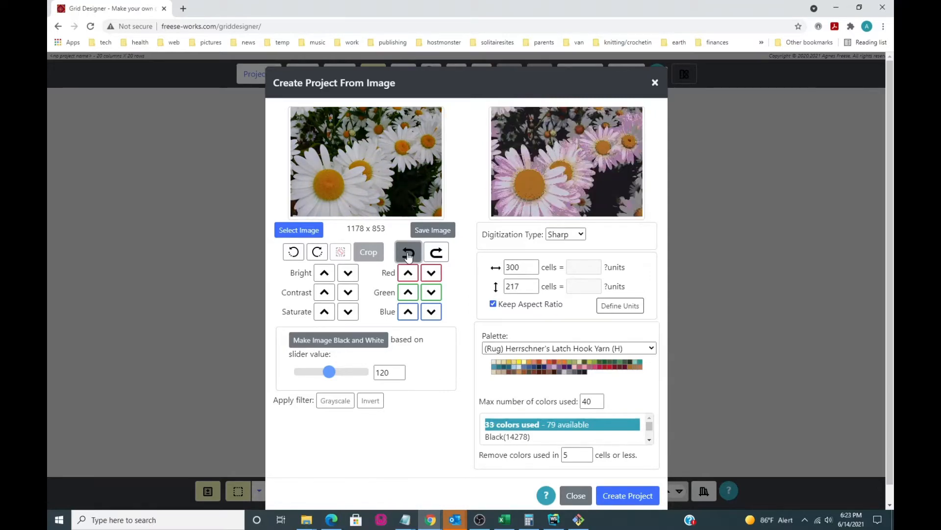
{"action": "left_click", "coordinate": [408, 255]}
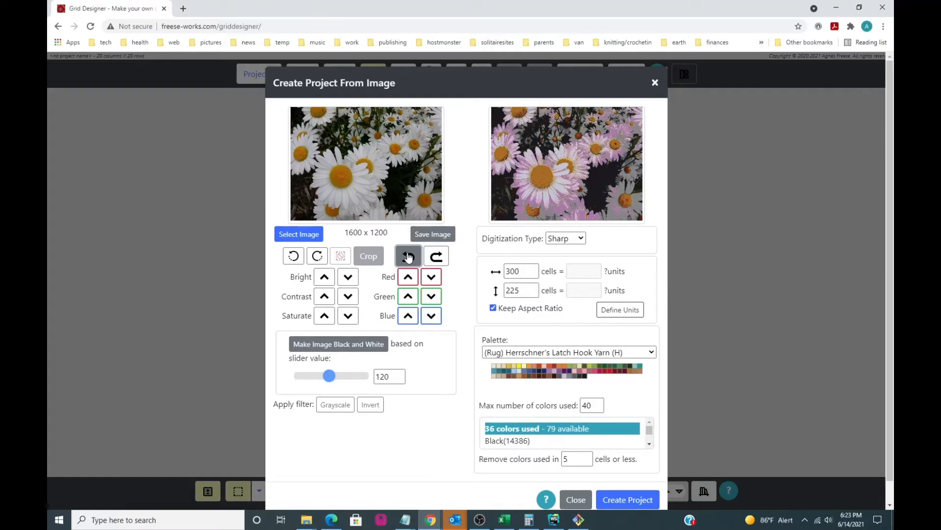
Step: Redo the crop, both brightness increases and the contrast increase, leaving out the saturation change
{"action": "left_click", "coordinate": [435, 256]}
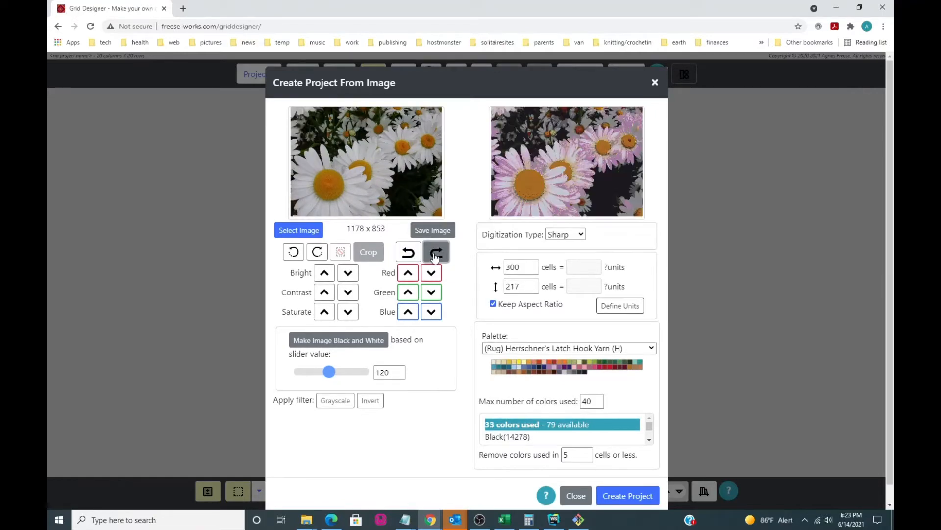
{"action": "left_click", "coordinate": [435, 255]}
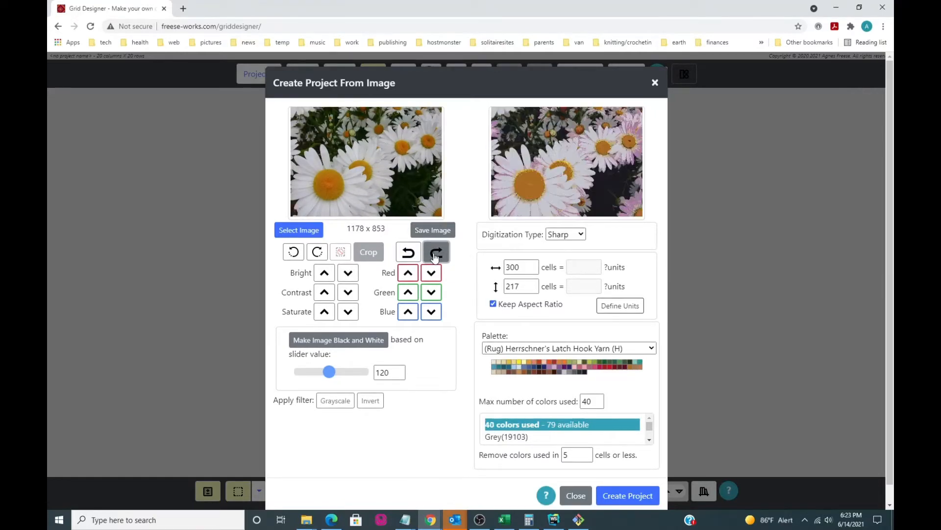
{"action": "left_click", "coordinate": [435, 256]}
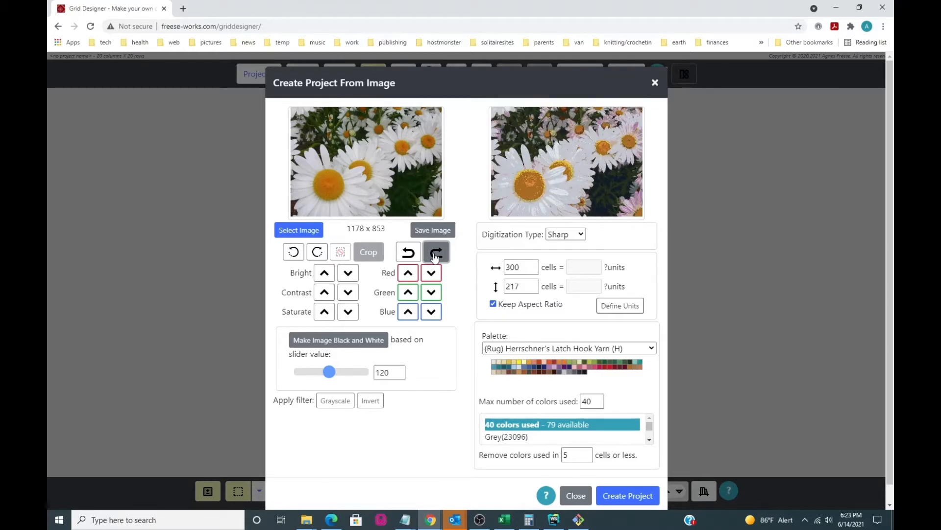
{"action": "left_click", "coordinate": [435, 255]}
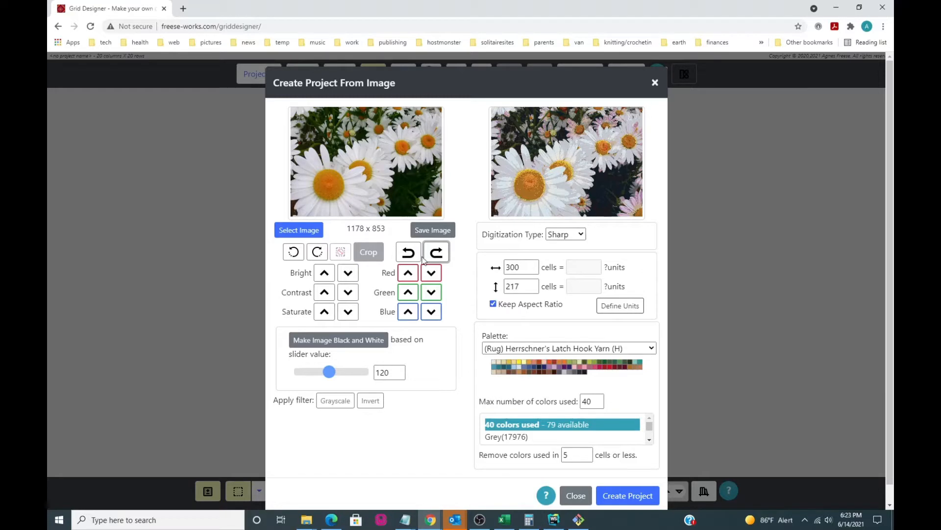
Step: Lower the photo's red level by two steps and raise it again by one step
{"action": "left_click", "coordinate": [430, 274]}
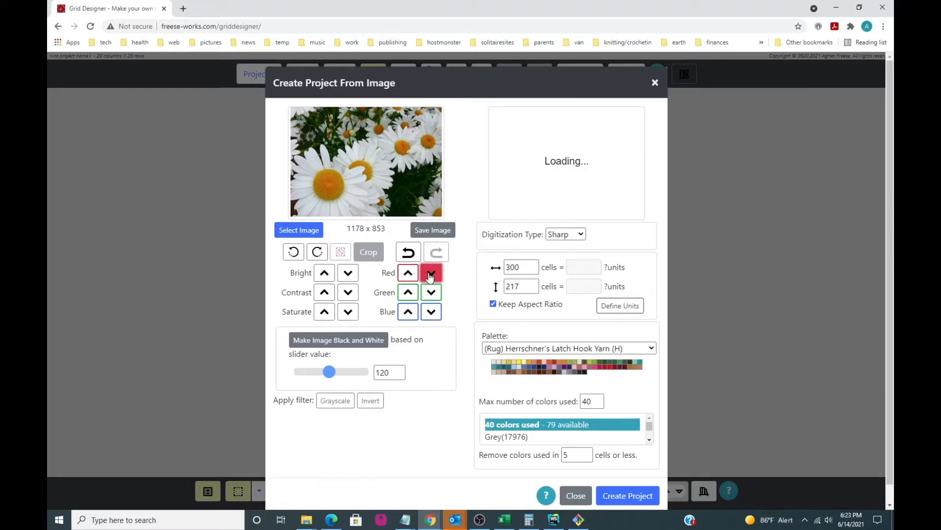
{"action": "left_click", "coordinate": [430, 275]}
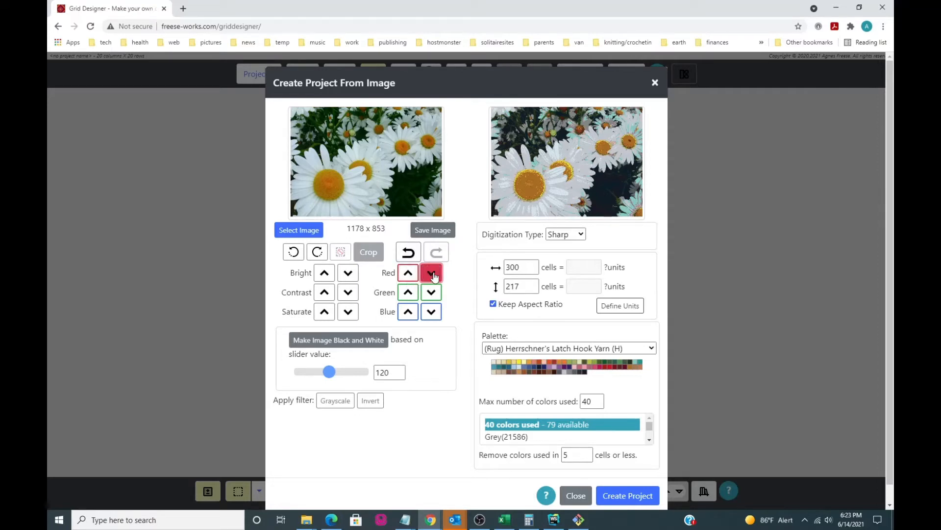
{"action": "left_click", "coordinate": [407, 275]}
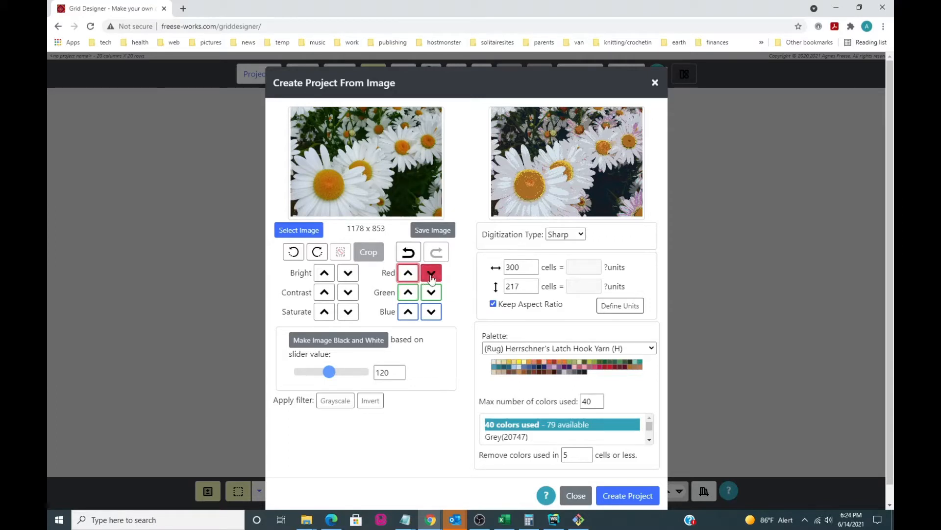
Step: Test a lower and a higher red level, and undo back to red reduced by a single step
{"action": "left_click", "coordinate": [408, 253]}
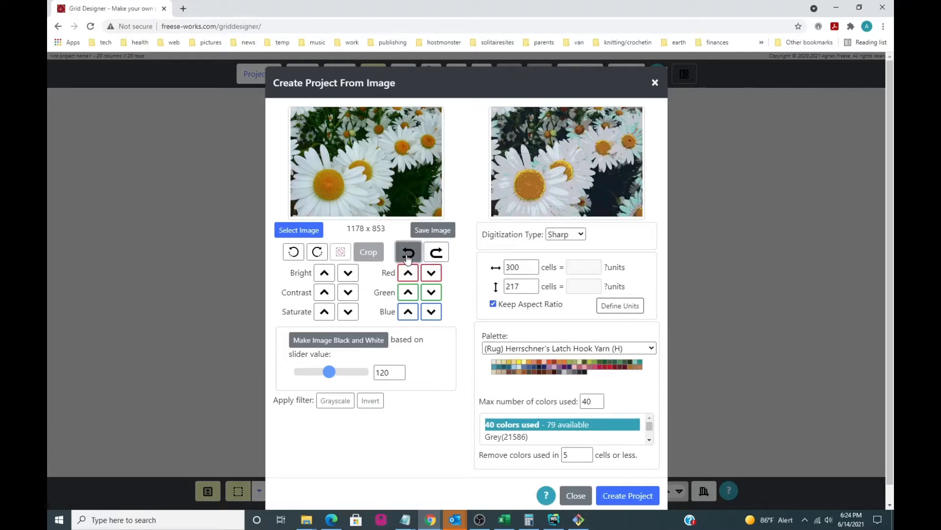
{"action": "left_click", "coordinate": [432, 275]}
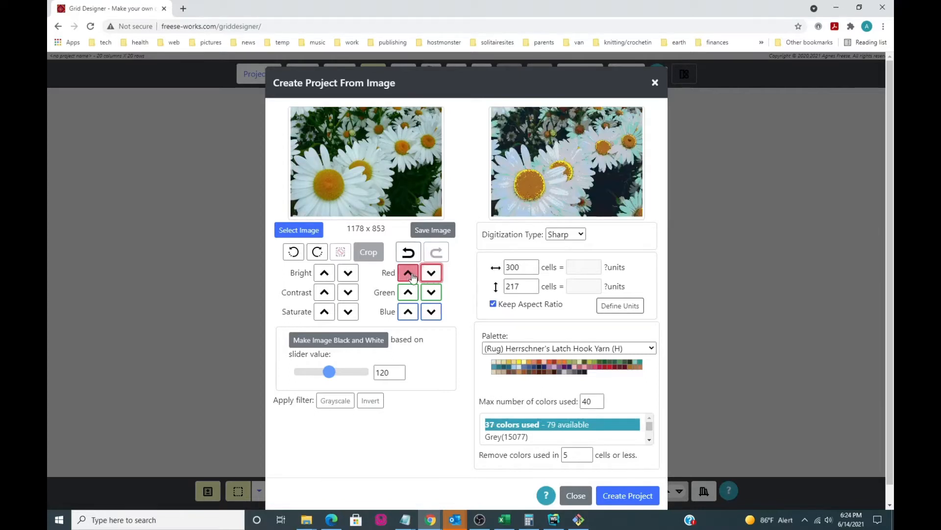
{"action": "left_click", "coordinate": [408, 274]}
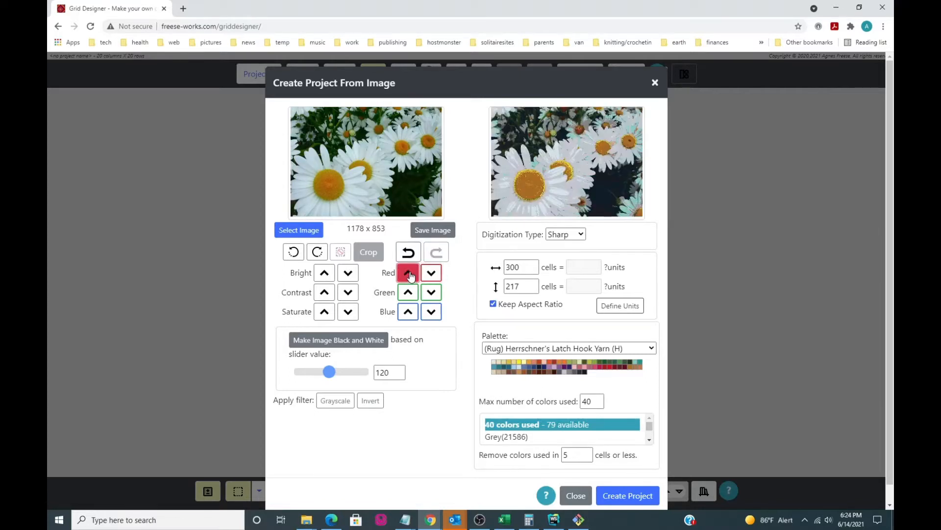
{"action": "left_click", "coordinate": [409, 252]}
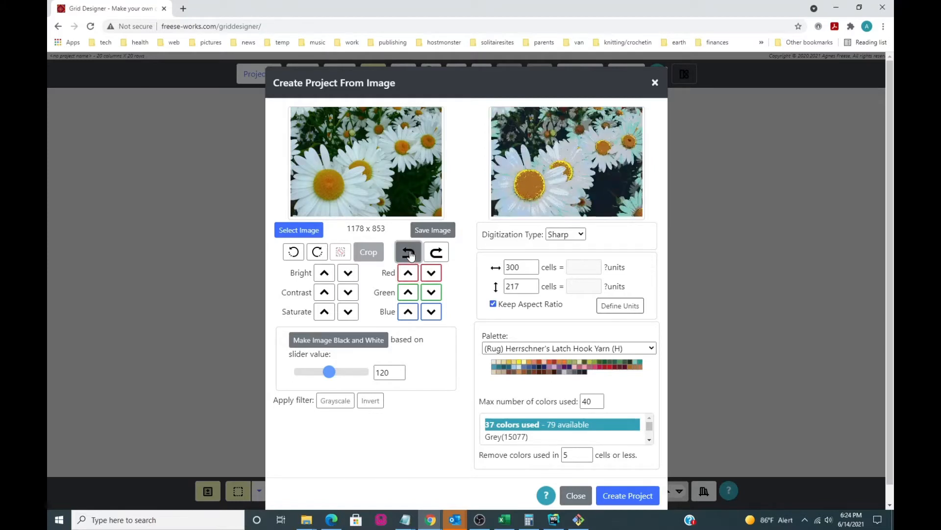
{"action": "left_click", "coordinate": [409, 253]}
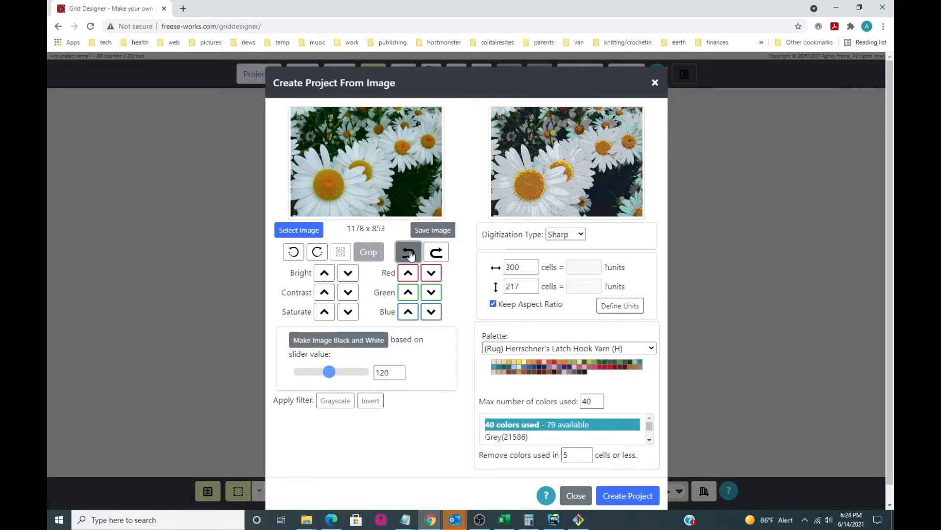
{"action": "left_click", "coordinate": [410, 253]}
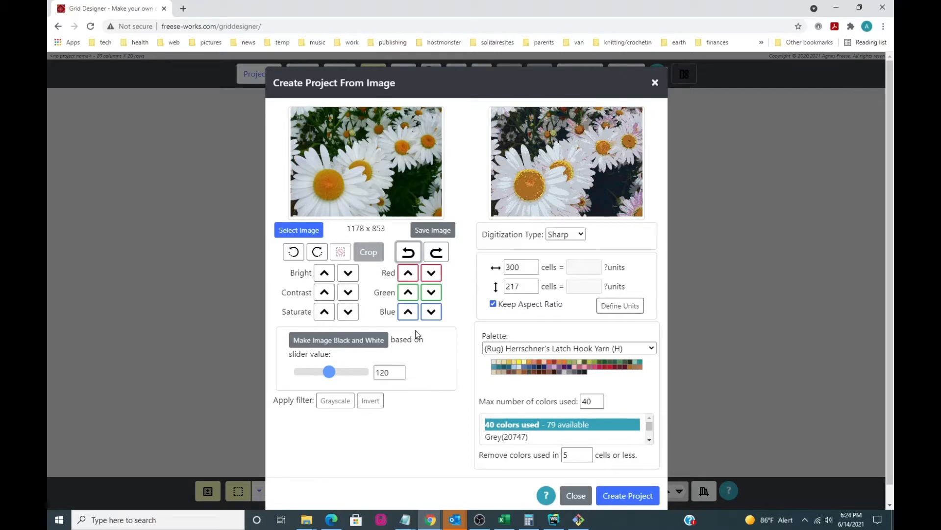
Step: Raise the photo's blue level by one step
{"action": "left_click", "coordinate": [408, 312]}
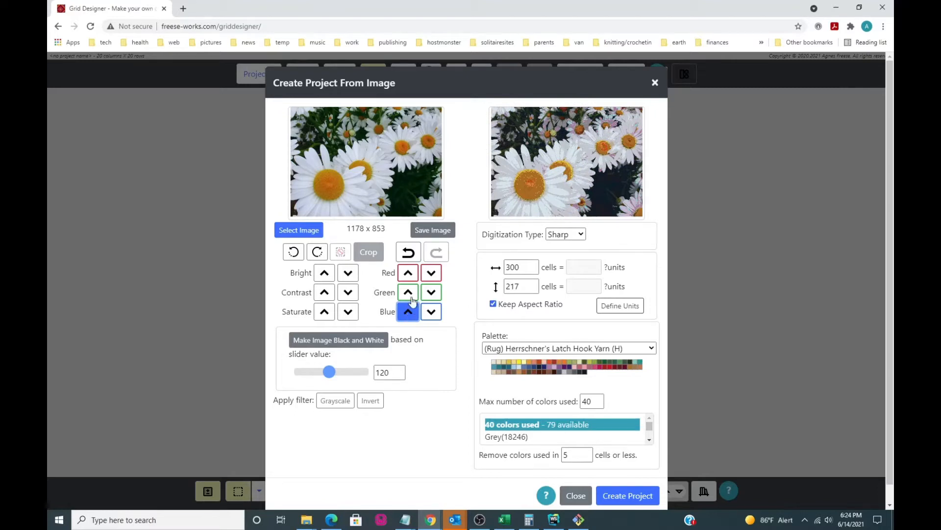
Step: Undo the last blue level increase on the daisy photo
{"action": "left_click", "coordinate": [408, 252]}
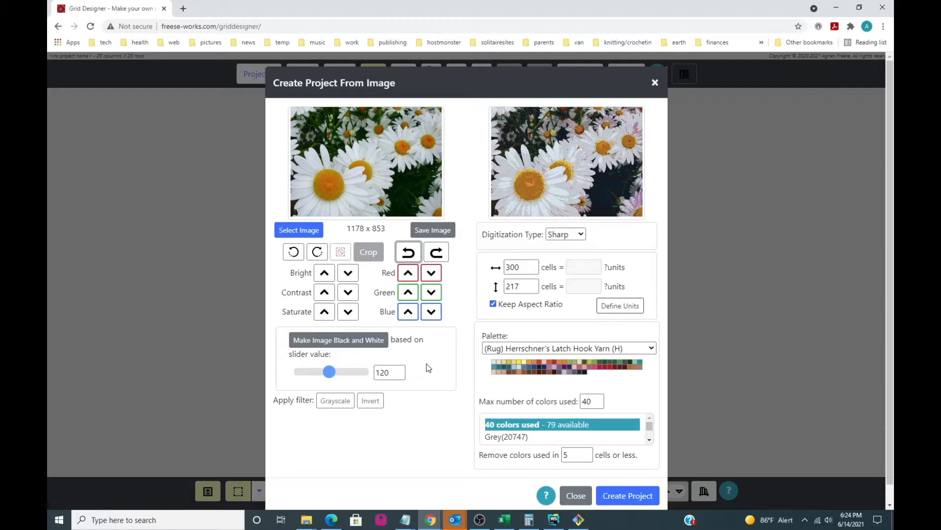
Step: Try the black-and-white conversion at slider value 120, undo it, and convert the photo again at 182
{"action": "left_click", "coordinate": [337, 346]}
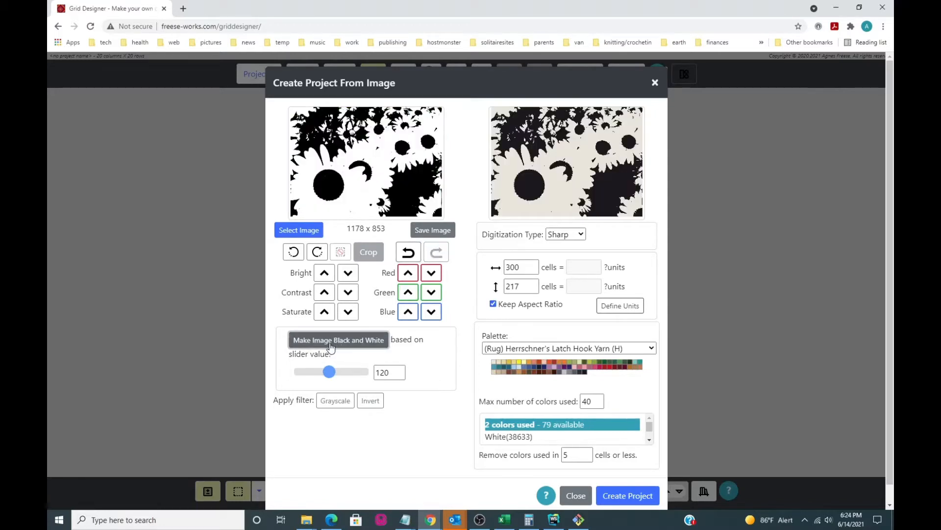
{"action": "left_click", "coordinate": [411, 254]}
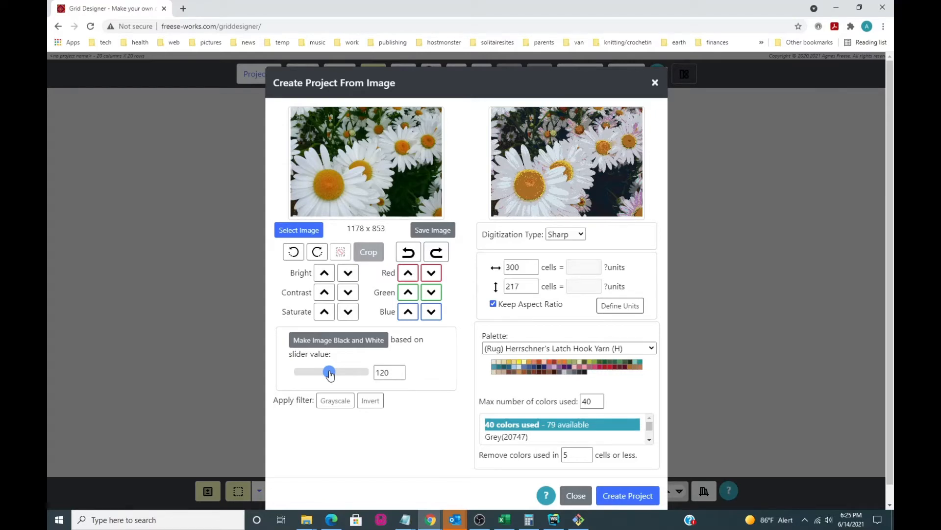
{"action": "left_click_drag", "start_coordinate": [330, 374], "coordinate": [347, 377]}
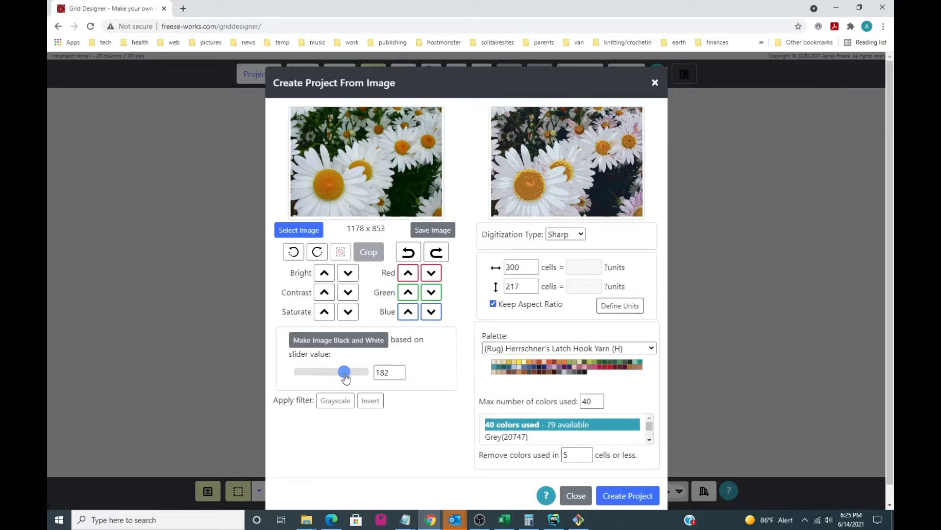
{"action": "left_click", "coordinate": [347, 342]}
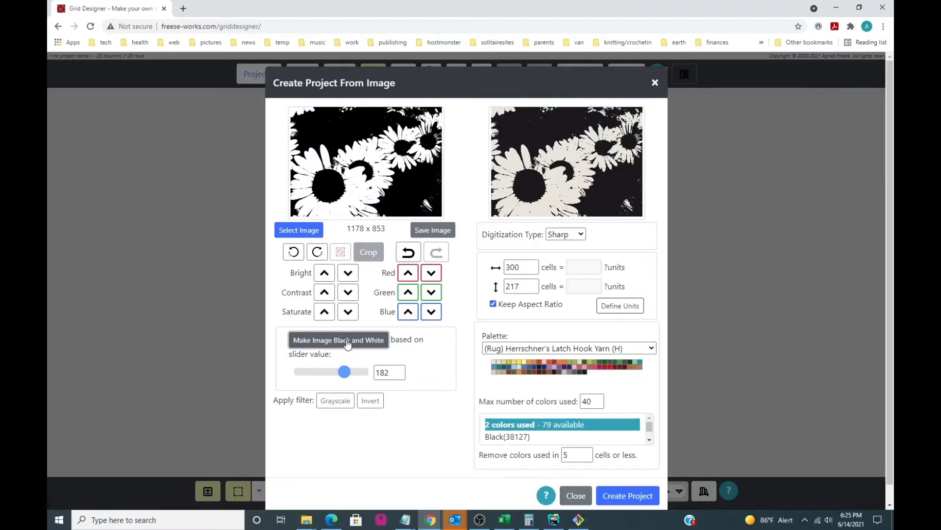
Step: Undo the black-and-white conversion, try it again with the slider at 66, and undo that result too
{"action": "left_click_drag", "start_coordinate": [345, 377], "coordinate": [318, 377]}
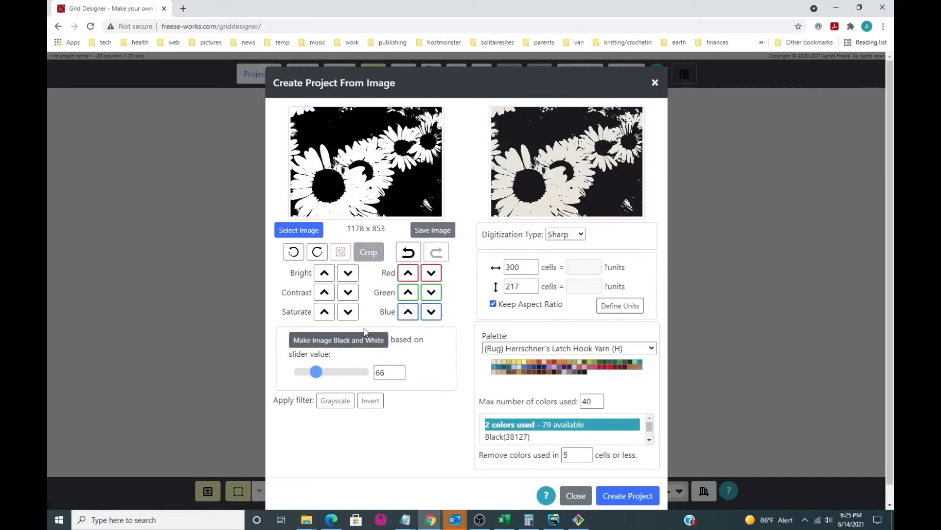
{"action": "left_click", "coordinate": [407, 254]}
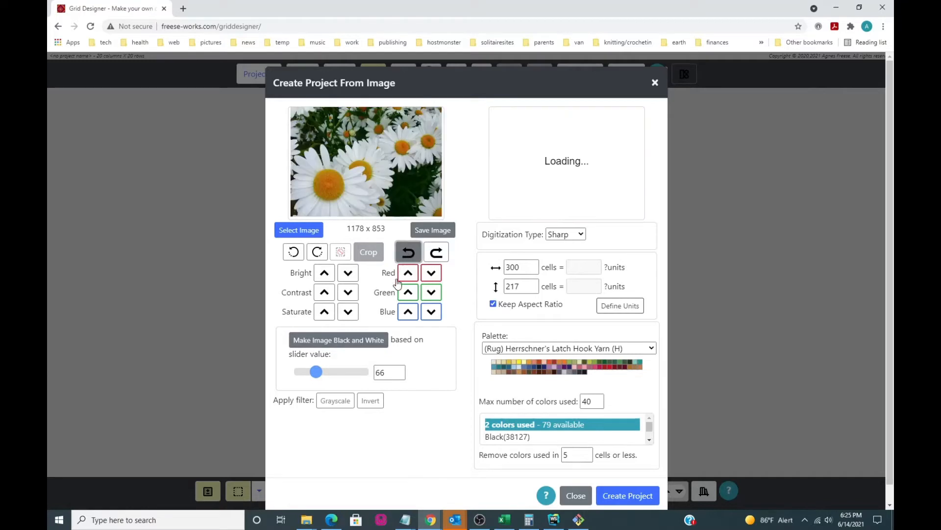
{"action": "left_click", "coordinate": [347, 343]}
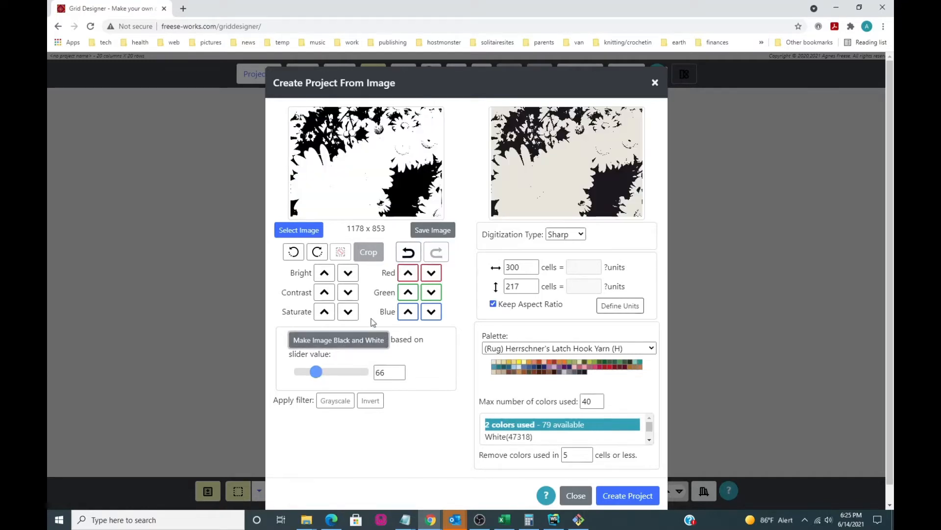
{"action": "left_click", "coordinate": [410, 253]}
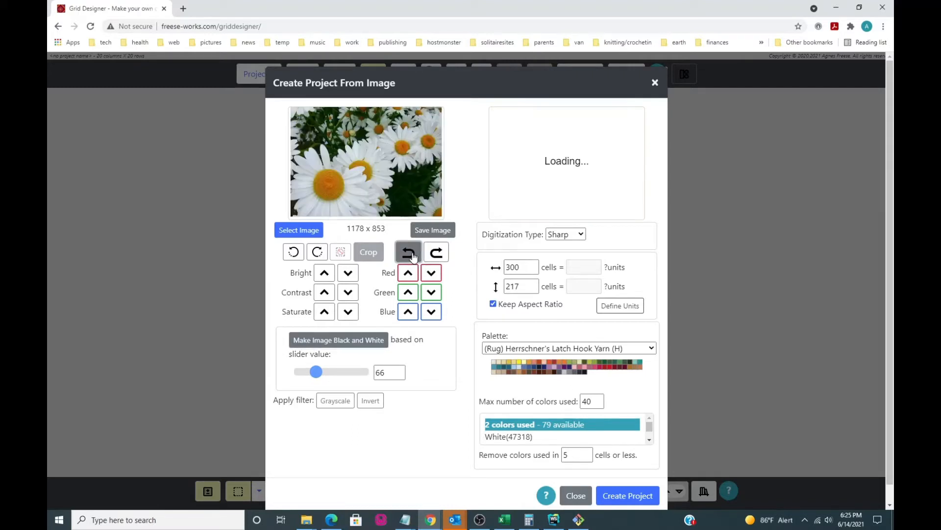
Step: Test the black-and-white conversion of the photo at slider value 174, and undo it
{"action": "left_click_drag", "start_coordinate": [316, 372], "coordinate": [344, 376]}
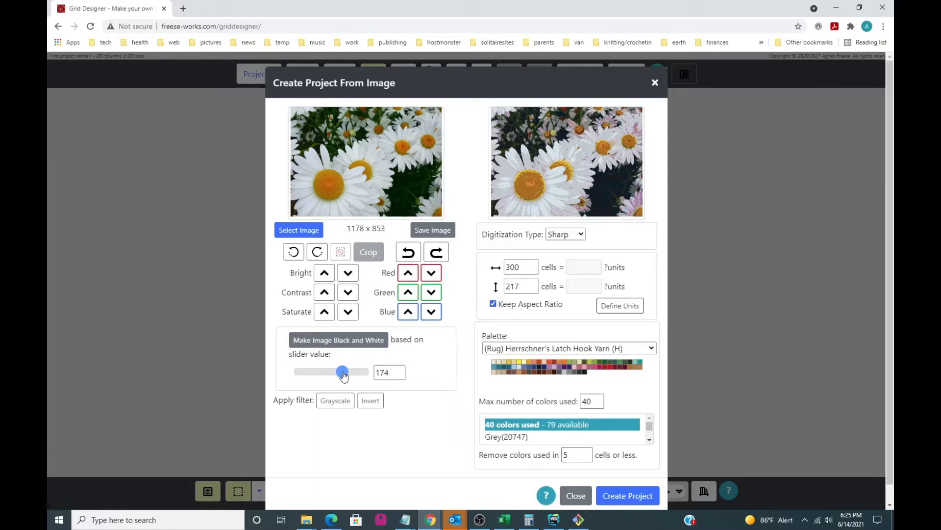
{"action": "left_click", "coordinate": [355, 342]}
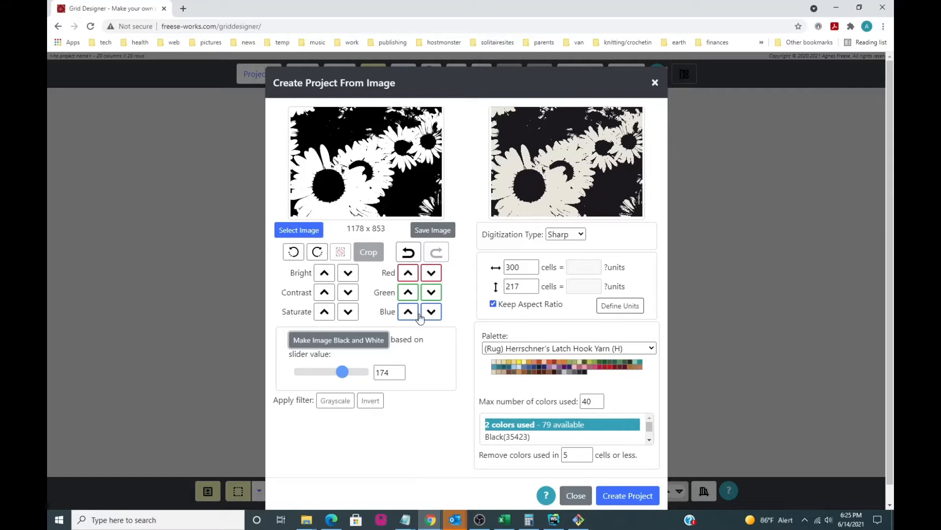
{"action": "left_click", "coordinate": [410, 258]}
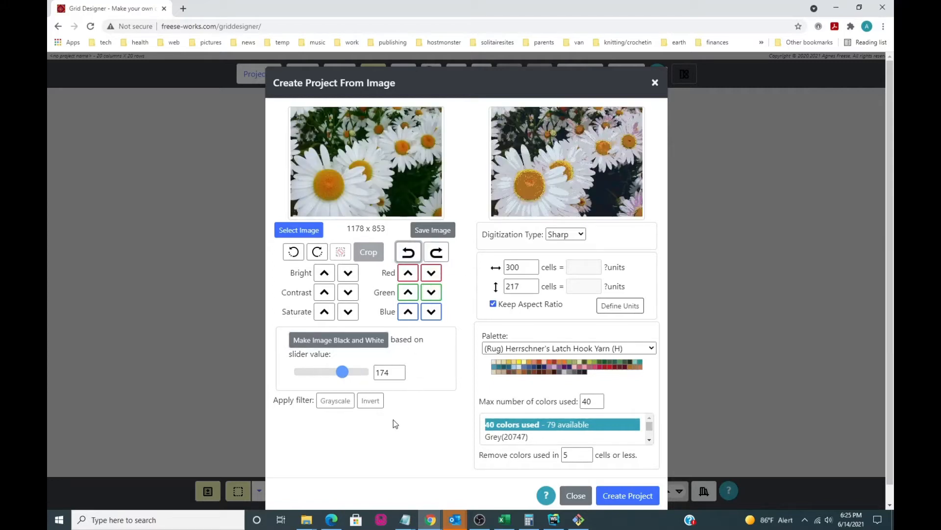
Step: Try the Grayscale filter and the Invert filter on the photo, undoing each one
{"action": "left_click", "coordinate": [336, 400]}
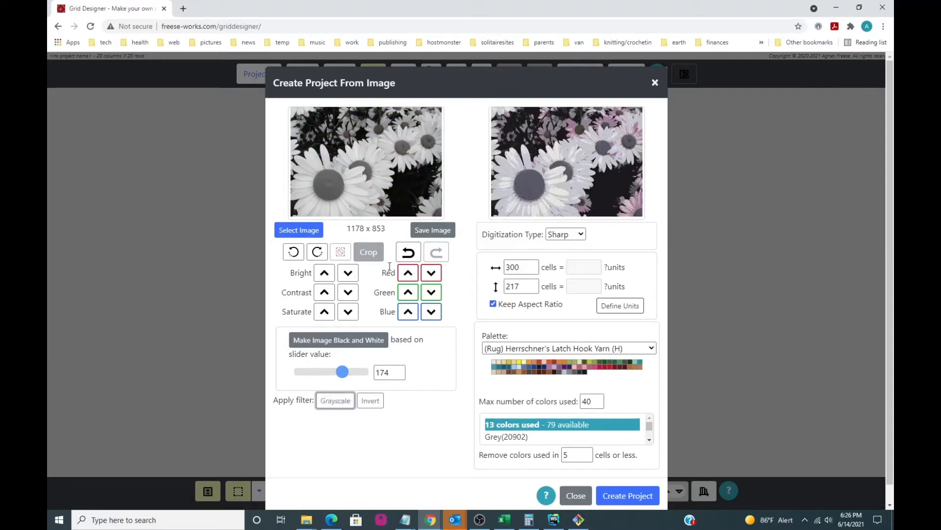
{"action": "left_click", "coordinate": [408, 252]}
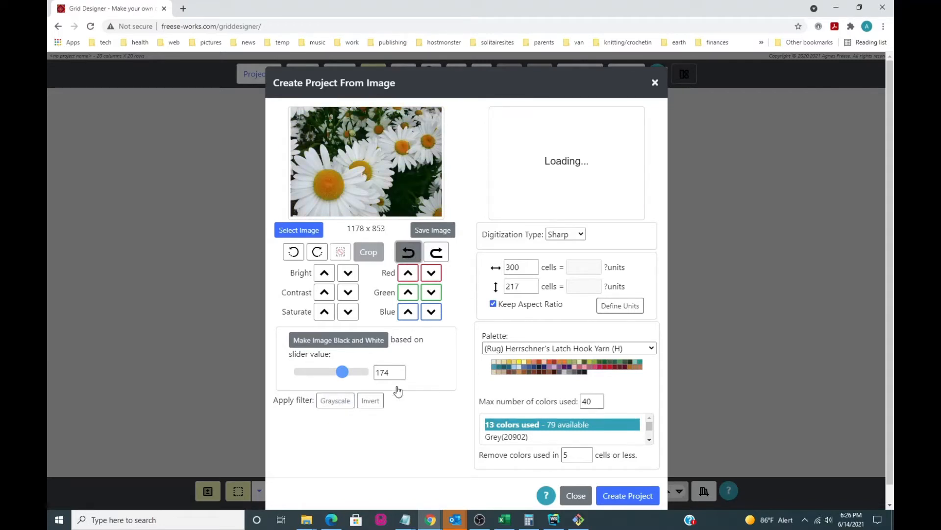
{"action": "left_click", "coordinate": [370, 401]}
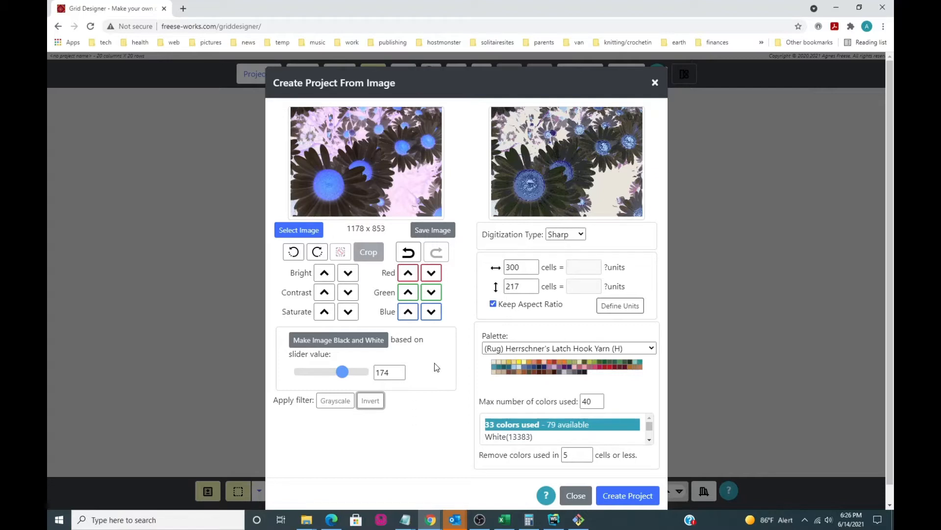
{"action": "left_click", "coordinate": [408, 253]}
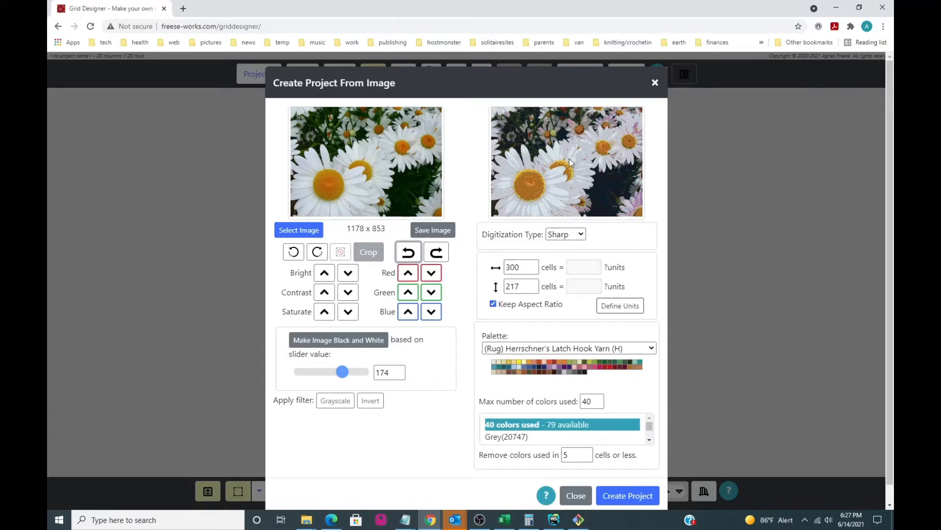
Step: Compare the Smooth, Sharp and Block digitization types in the project preview, ending back on Sharp
{"action": "left_click", "coordinate": [582, 235]}
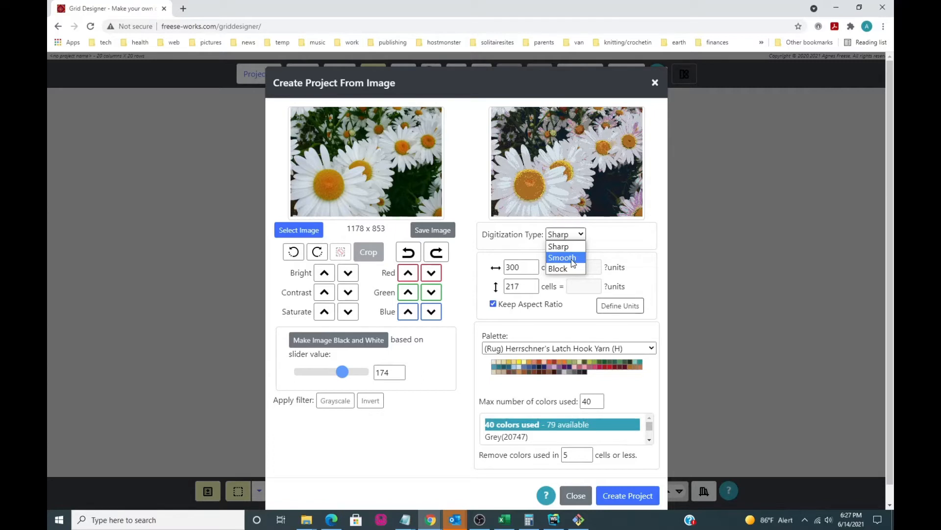
{"action": "left_click", "coordinate": [572, 258]}
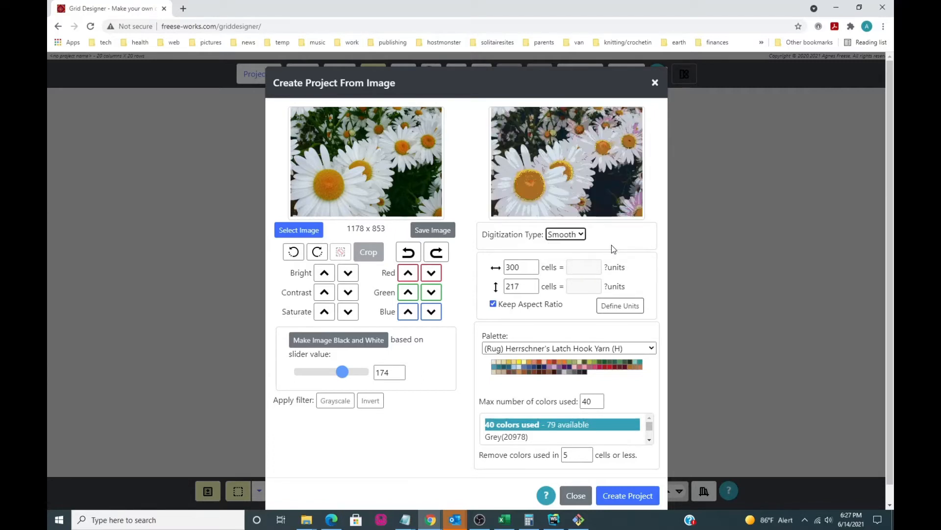
{"action": "left_click", "coordinate": [580, 237]}
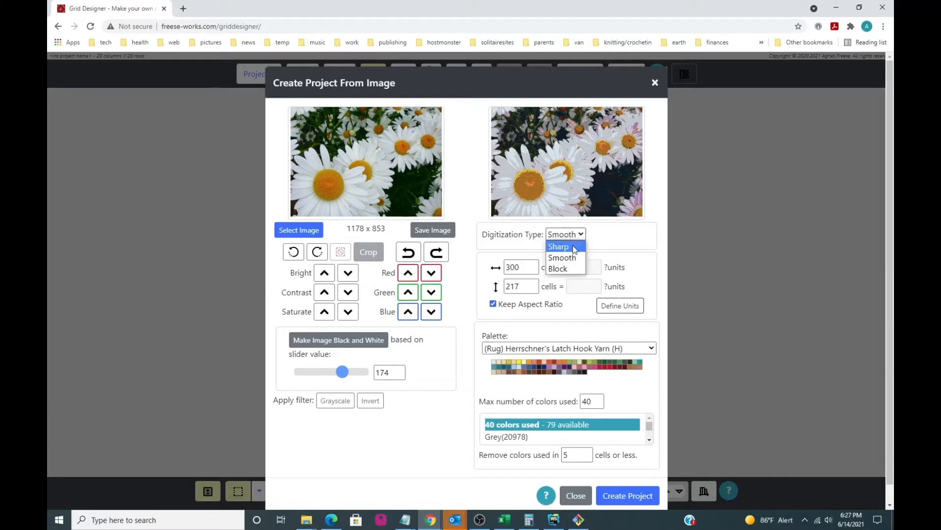
{"action": "left_click", "coordinate": [573, 246]}
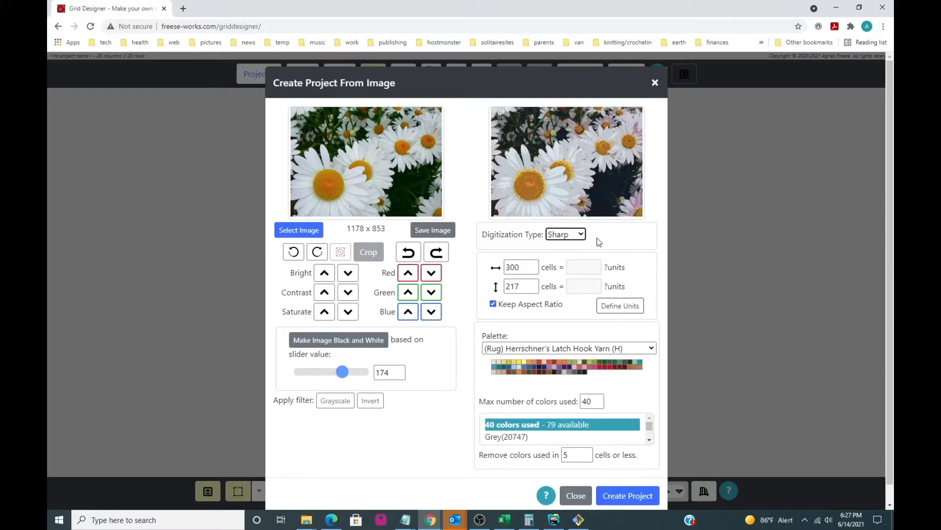
{"action": "left_click", "coordinate": [572, 235]}
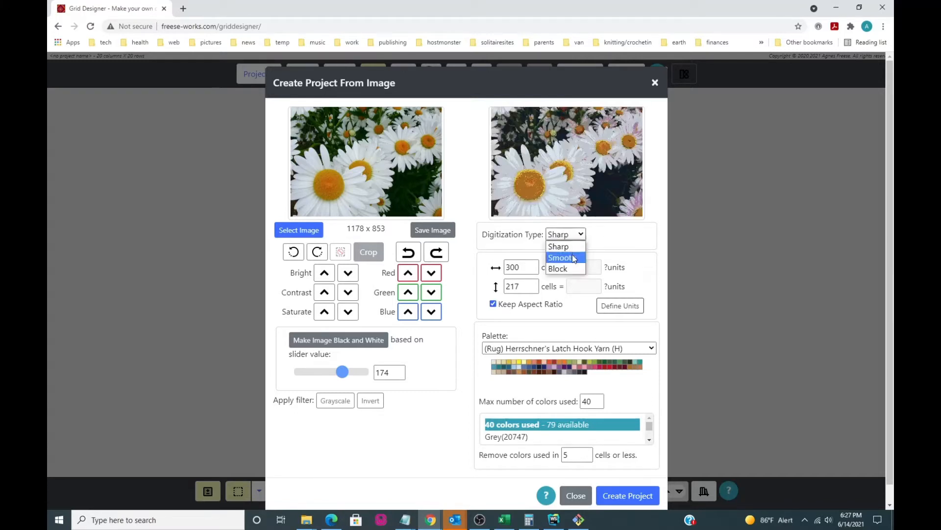
{"action": "left_click", "coordinate": [572, 257]}
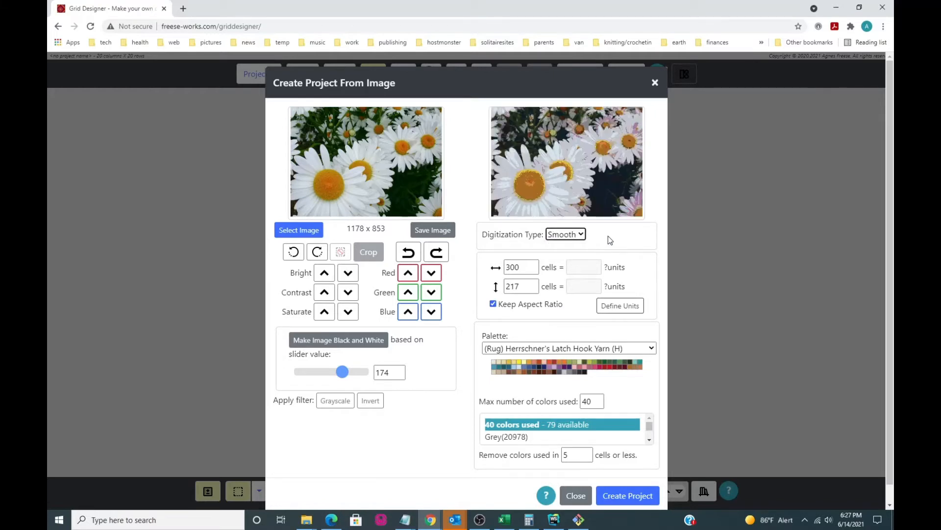
{"action": "left_click", "coordinate": [567, 234]}
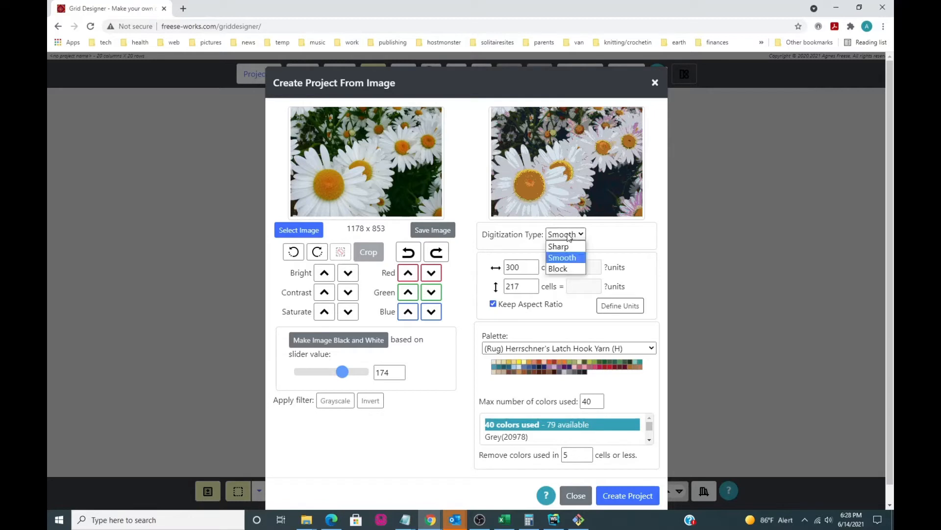
{"action": "left_click", "coordinate": [568, 269]}
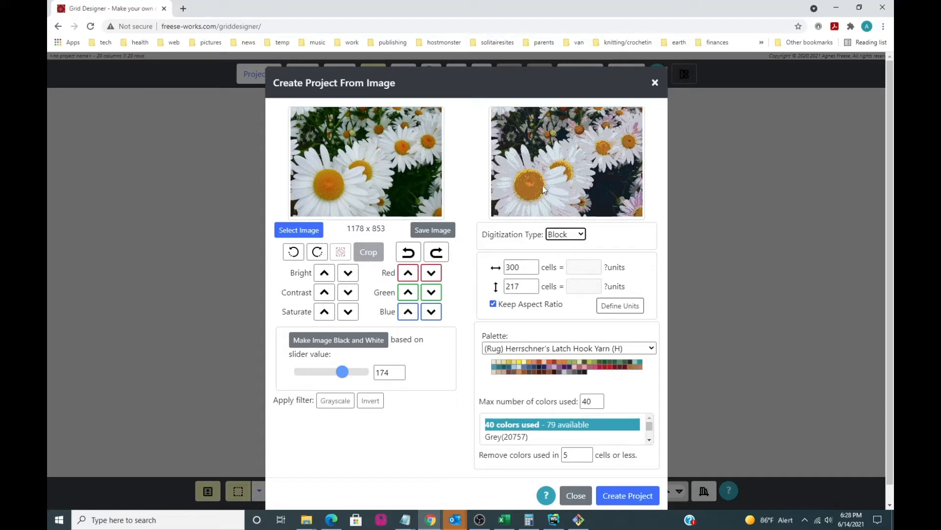
{"action": "left_click", "coordinate": [582, 235]}
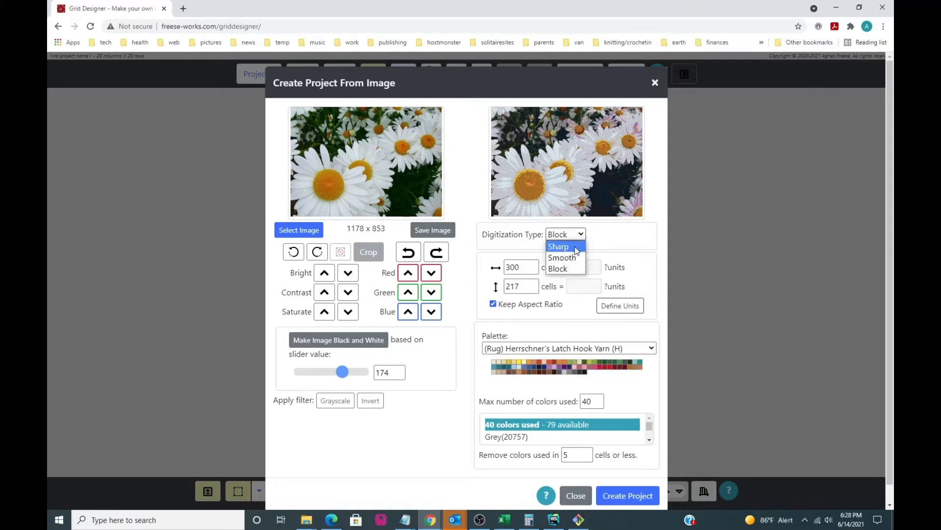
{"action": "left_click", "coordinate": [575, 246]}
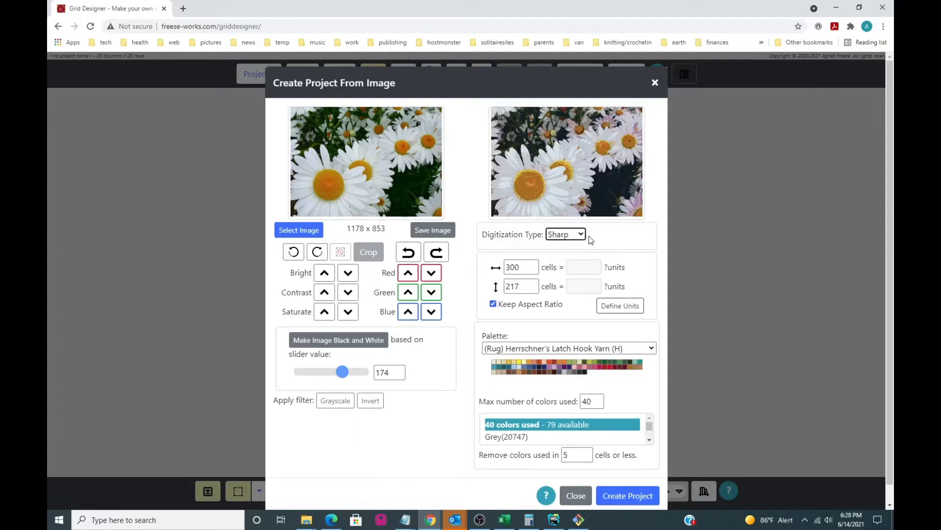
Step: Set the digitization type of the project to Smooth
{"action": "left_click", "coordinate": [581, 235]}
{"action": "left_click", "coordinate": [571, 258]}
Step: Define the project's units as Latch Hook with the pre-defined 5 mesh latch-hook canvas, and save the changes
{"action": "left_click", "coordinate": [626, 310]}
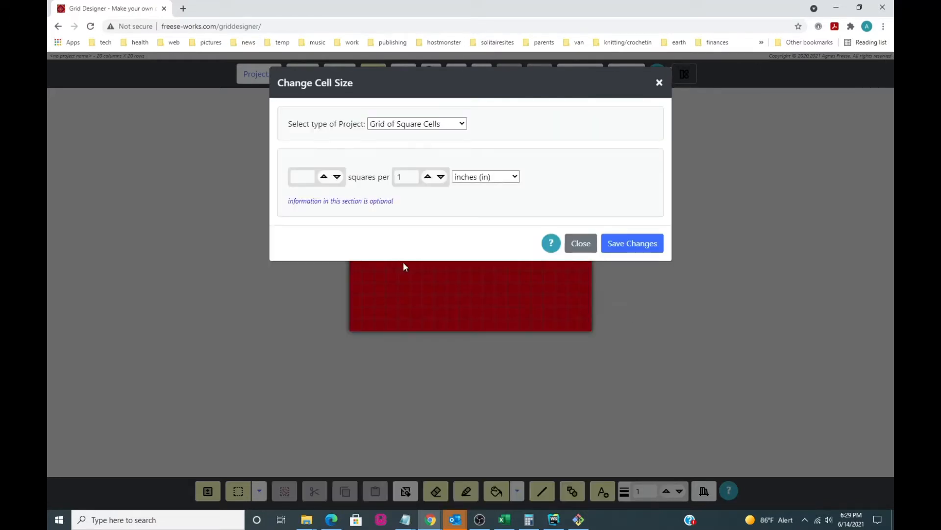
{"action": "left_click", "coordinate": [462, 123]}
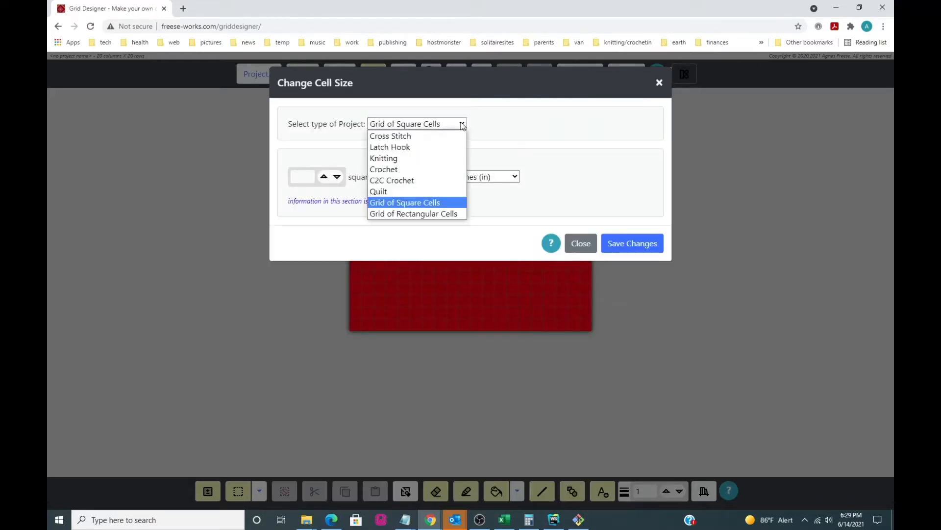
{"action": "left_click", "coordinate": [426, 147]}
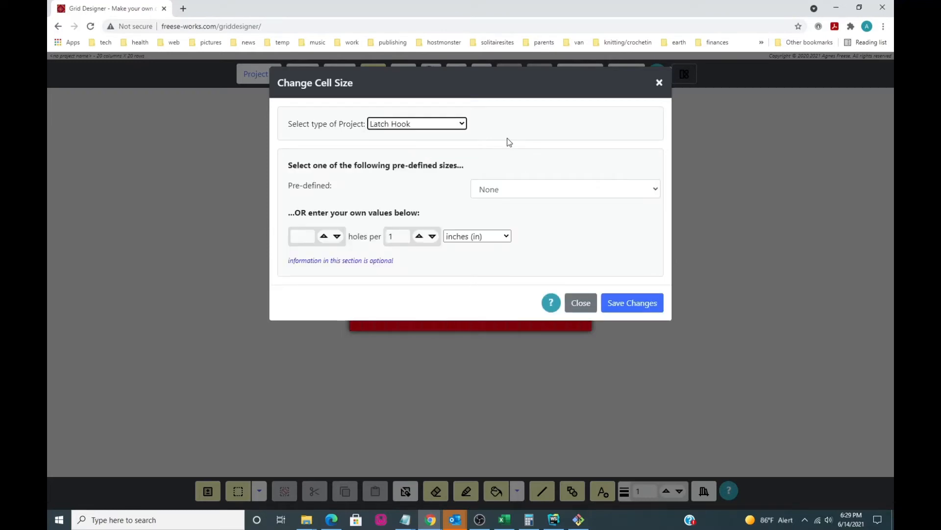
{"action": "left_click", "coordinate": [521, 190]}
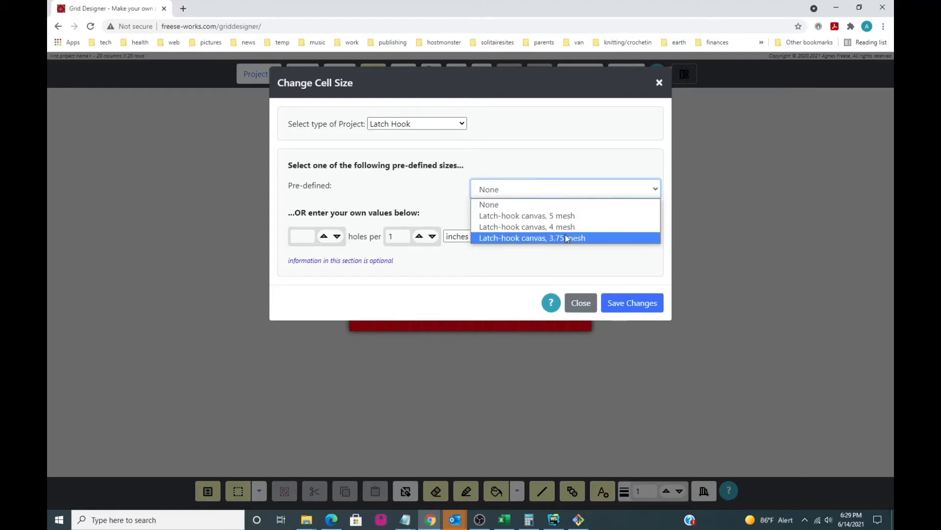
{"action": "left_click", "coordinate": [570, 215]}
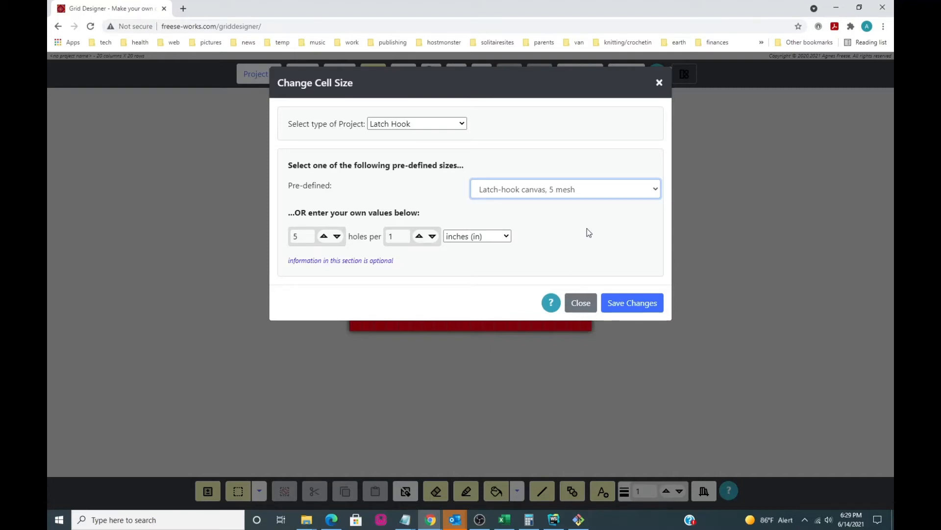
{"action": "left_click", "coordinate": [632, 305]}
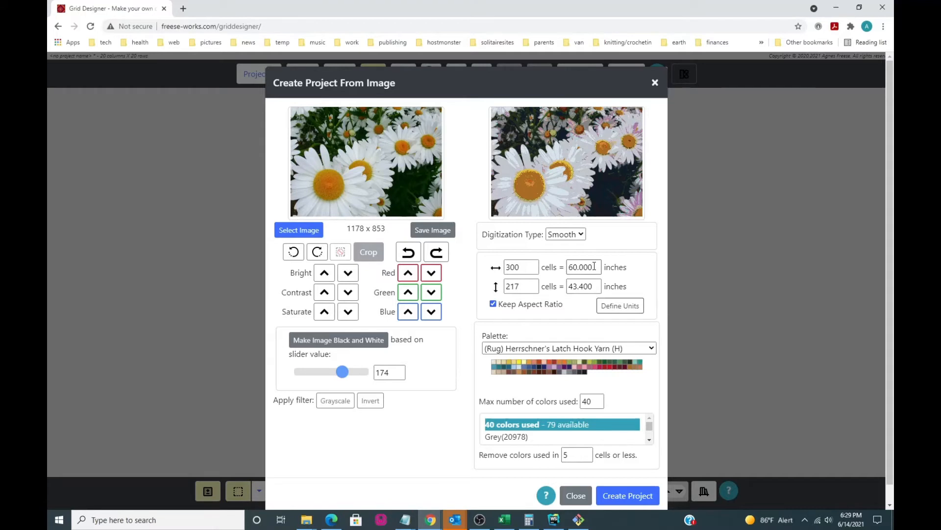
Step: Set the project's width to 30 inches
{"action": "left_click_drag", "start_coordinate": [596, 266], "coordinate": [565, 267]}
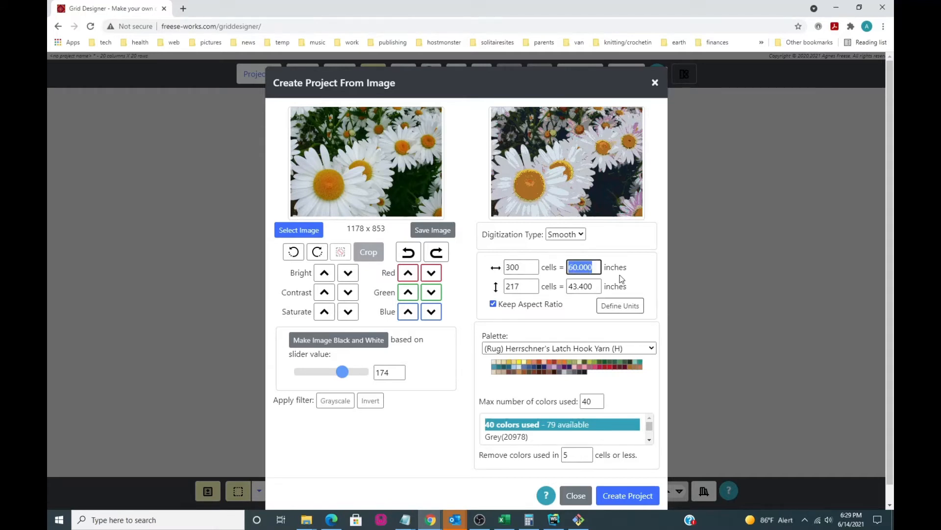
{"action": "type", "text": "30"}
{"action": "key", "text": "Return"}
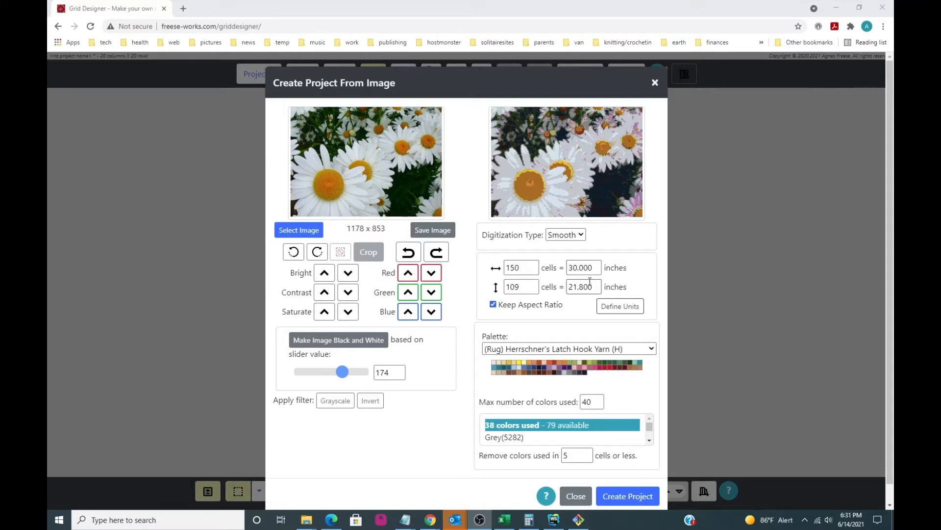
Step: Try a project height of 20 inches with the aspect ratio kept, and set the width back to 30 inches
{"action": "left_click_drag", "start_coordinate": [595, 288], "coordinate": [563, 289]}
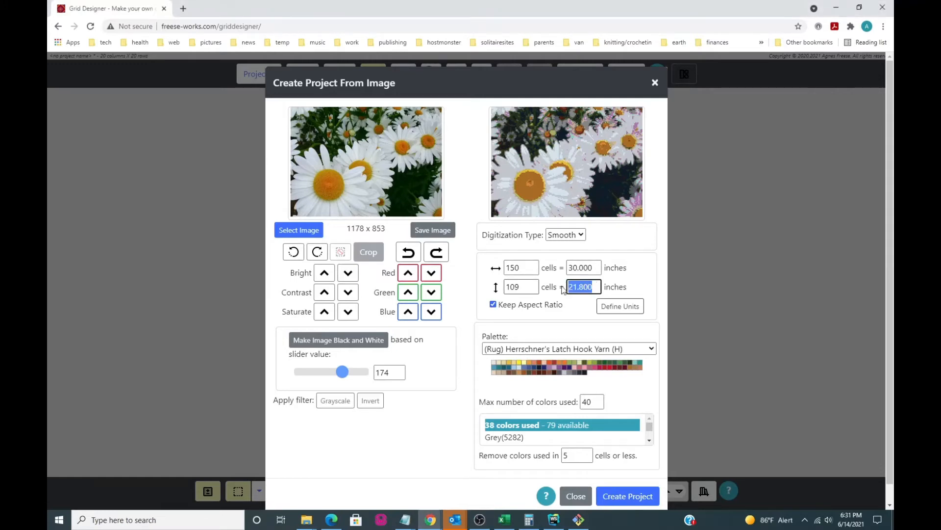
{"action": "type", "text": "20"}
{"action": "key", "text": "Return"}
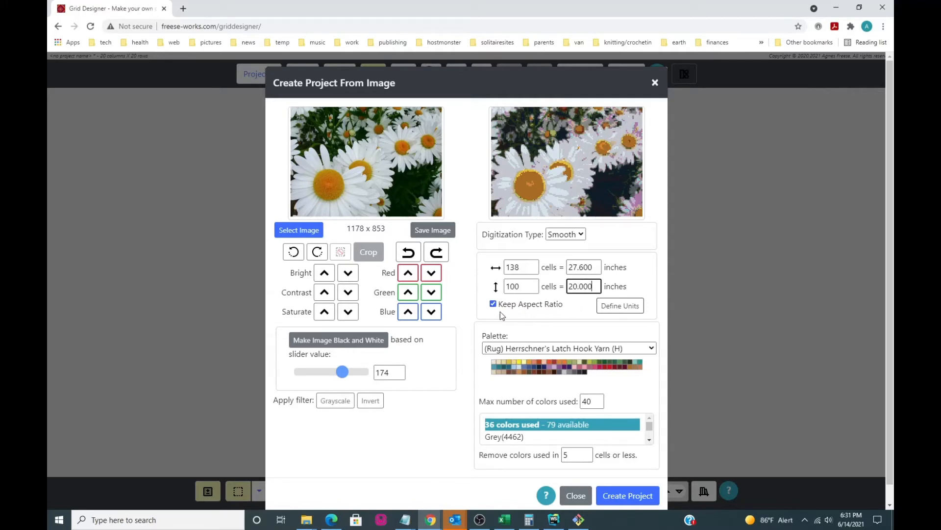
{"action": "left_click", "coordinate": [570, 267]}
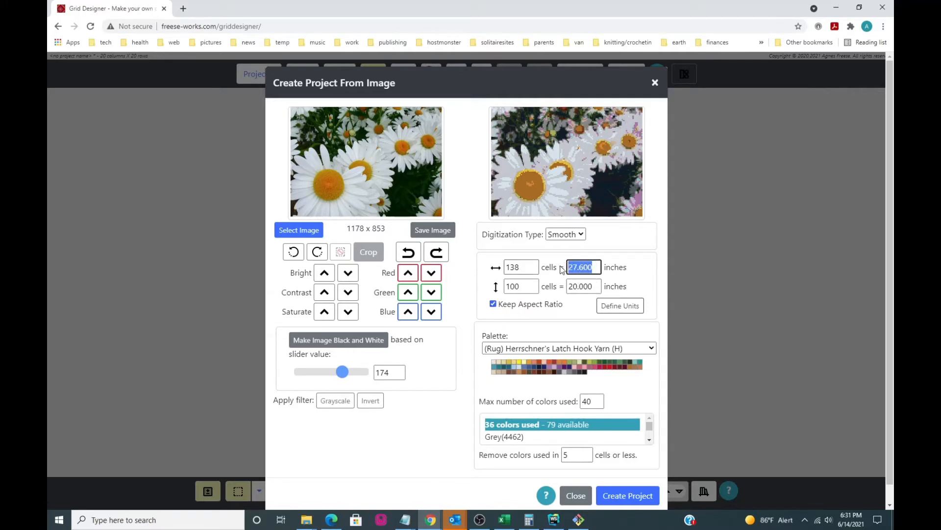
{"action": "type", "text": "30"}
{"action": "key", "text": "Return"}
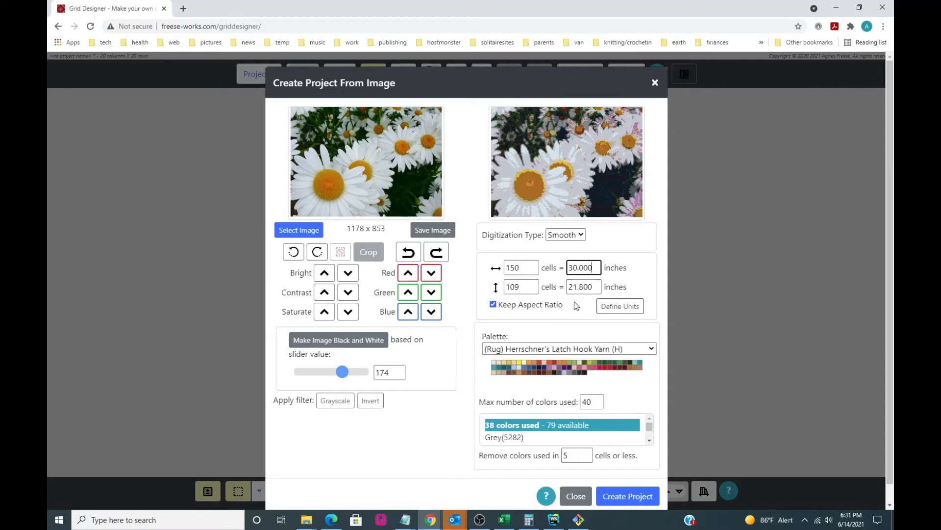
Step: Turn off Keep Aspect Ratio and set the project's height to 20 inches
{"action": "left_click", "coordinate": [493, 305]}
{"action": "left_click", "coordinate": [598, 287]}
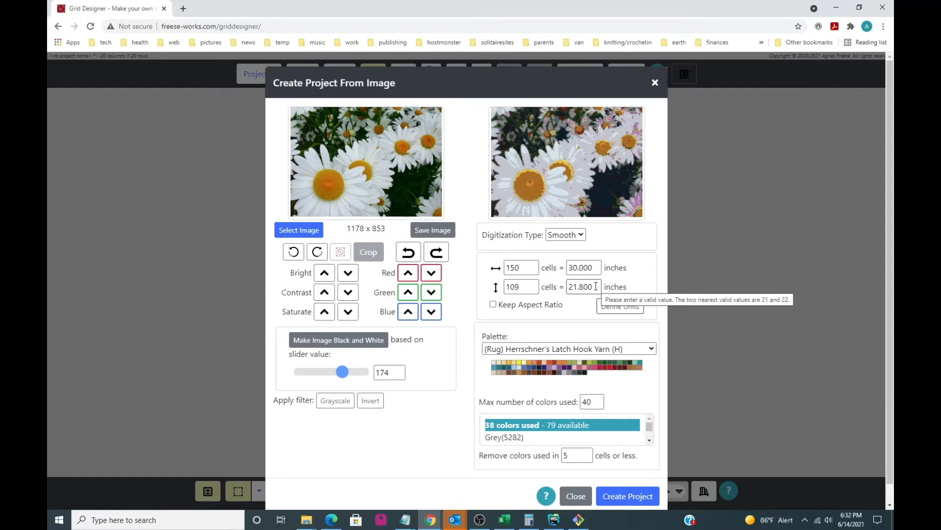
{"action": "left_click_drag", "start_coordinate": [595, 286], "coordinate": [565, 288]}
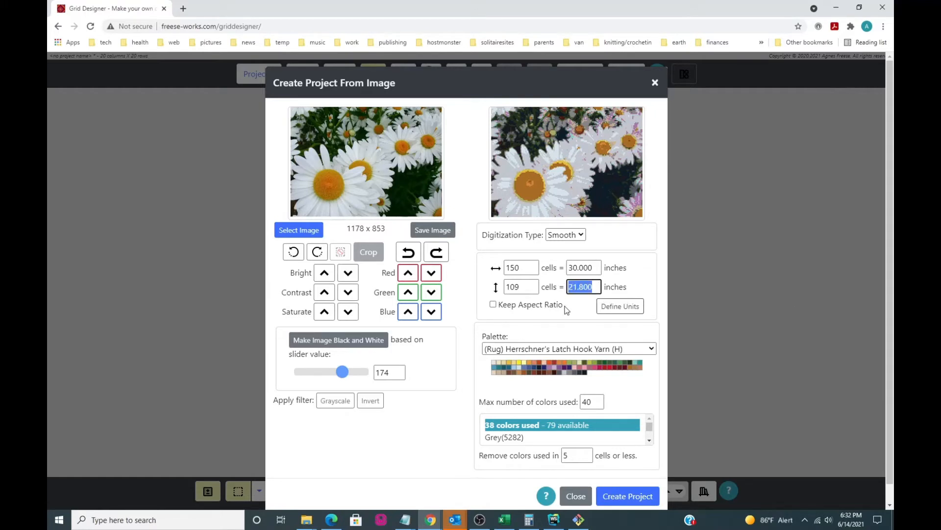
{"action": "type", "text": "20"}
{"action": "key", "text": "Return"}
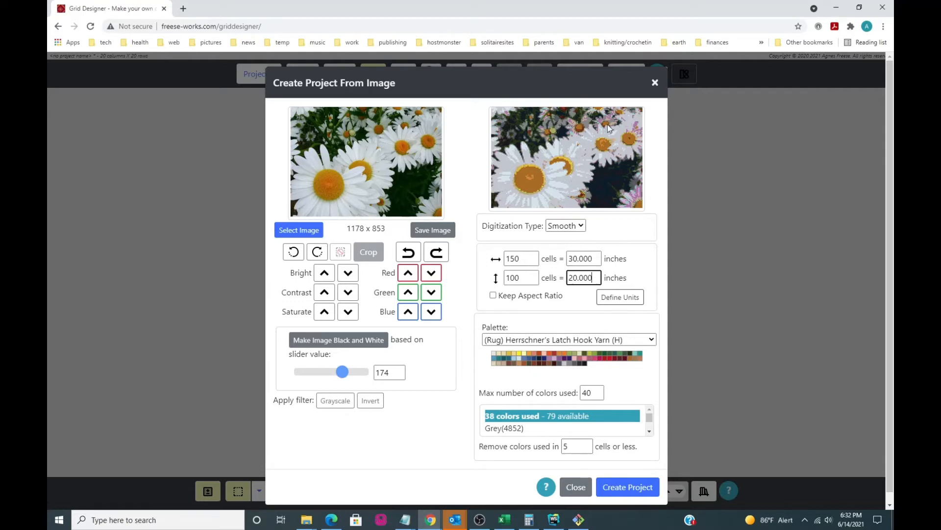
Step: Change the project's digitization type to Sharp
{"action": "left_click", "coordinate": [581, 227]}
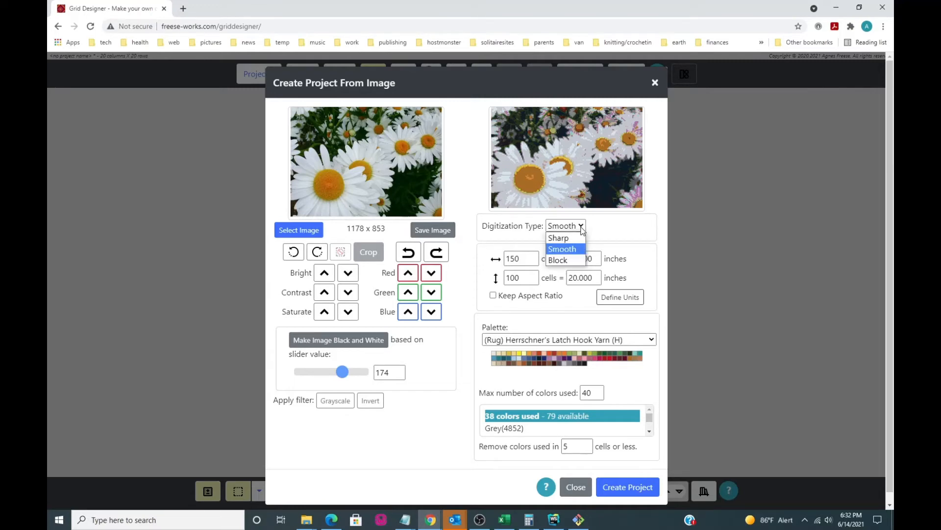
{"action": "left_click", "coordinate": [579, 245]}
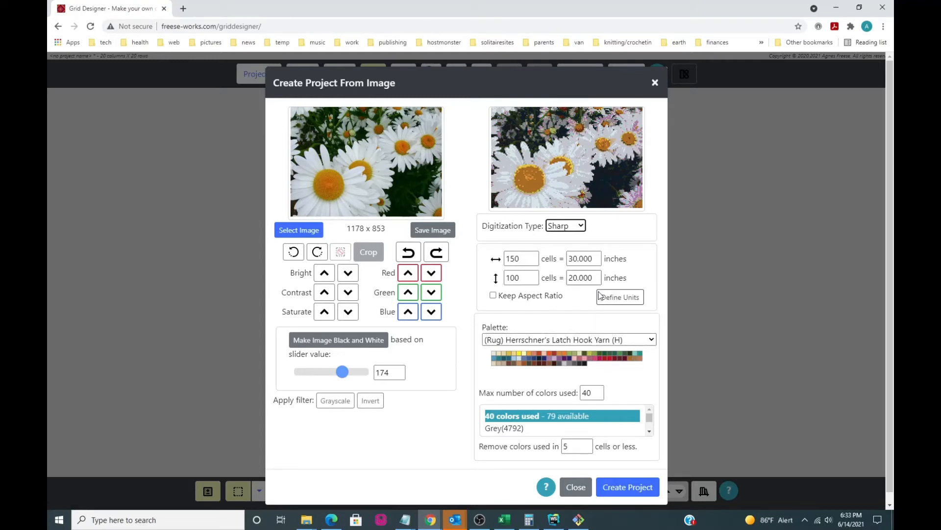
Step: Examine the list of used yarn colors and their cell counts under the current color limit
{"action": "left_click", "coordinate": [593, 392]}
{"action": "double_click", "coordinate": [593, 392]}
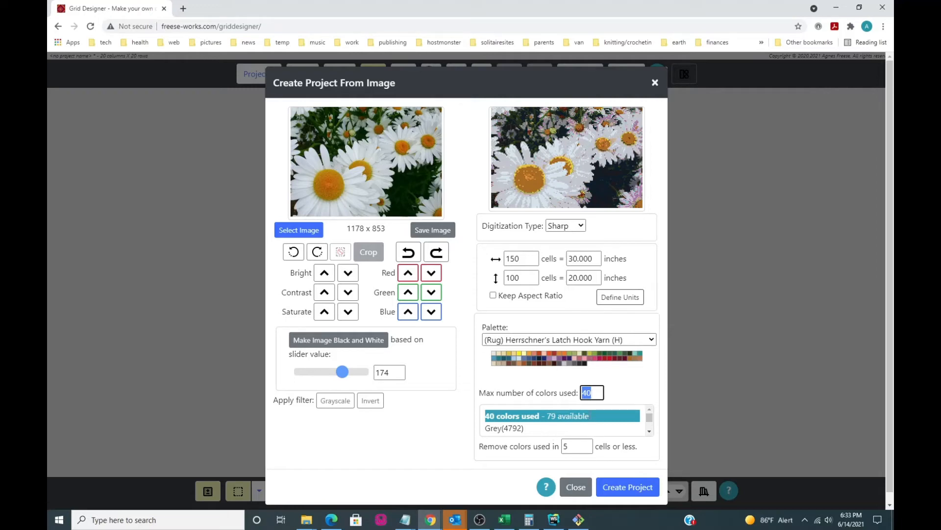
{"action": "left_click", "coordinate": [648, 432]}
{"action": "left_click", "coordinate": [648, 431]}
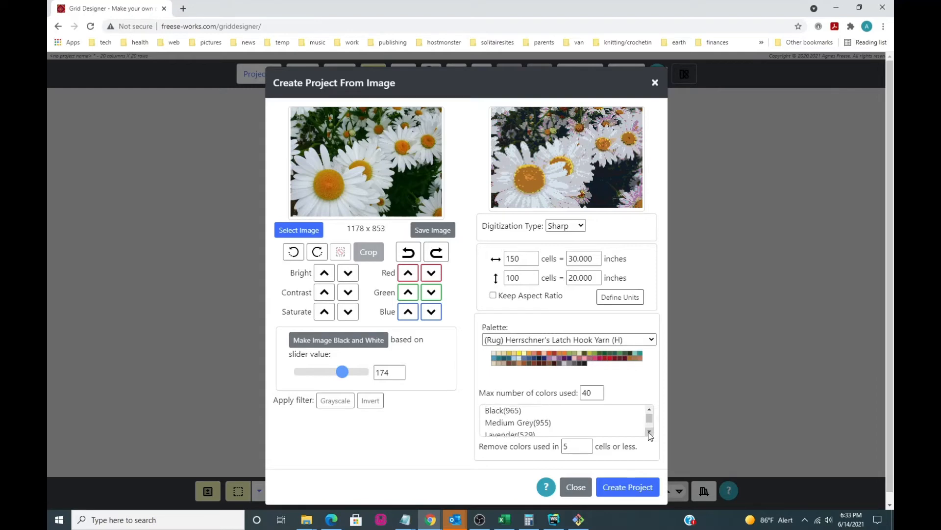
{"action": "left_click", "coordinate": [648, 432]}
{"action": "left_click", "coordinate": [648, 432]}
{"action": "left_click", "coordinate": [648, 432]}
{"action": "left_click", "coordinate": [649, 432]}
{"action": "left_click_drag", "start_coordinate": [649, 421], "coordinate": [649, 414]}
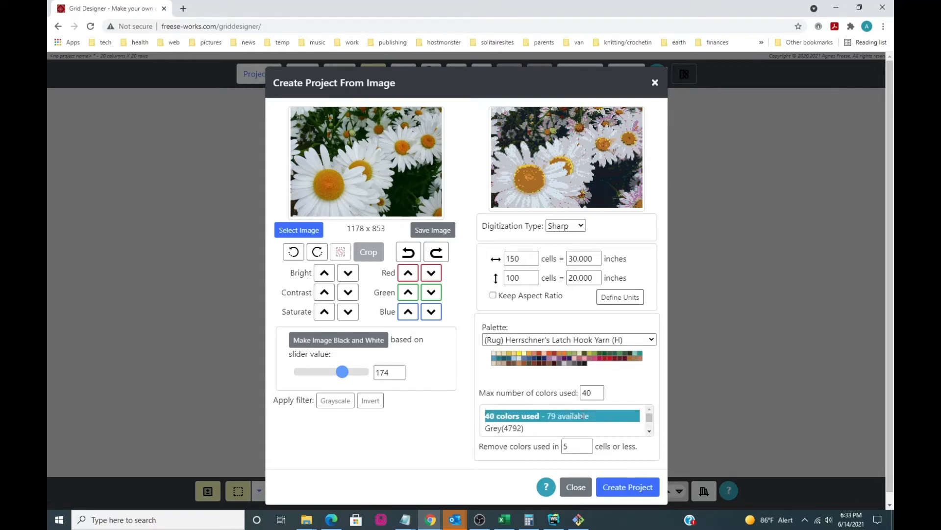
Step: Raise the maximum number of colors used to 79
{"action": "double_click", "coordinate": [592, 392]}
{"action": "type", "text": "79"}
{"action": "key", "text": "Return"}
Step: Examine the used-color list from the least-used yarns back up to the most-used ones
{"action": "left_click_drag", "start_coordinate": [650, 422], "coordinate": [649, 429]}
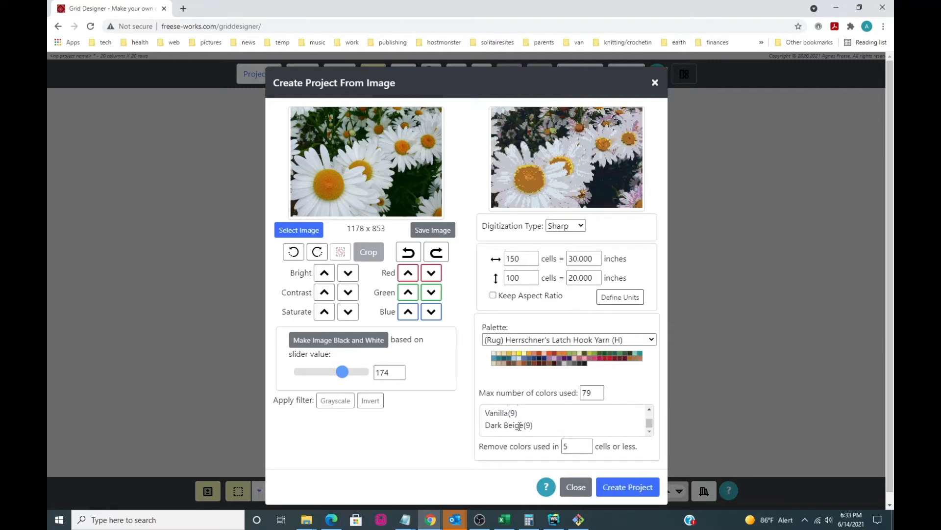
{"action": "left_click", "coordinate": [650, 409]}
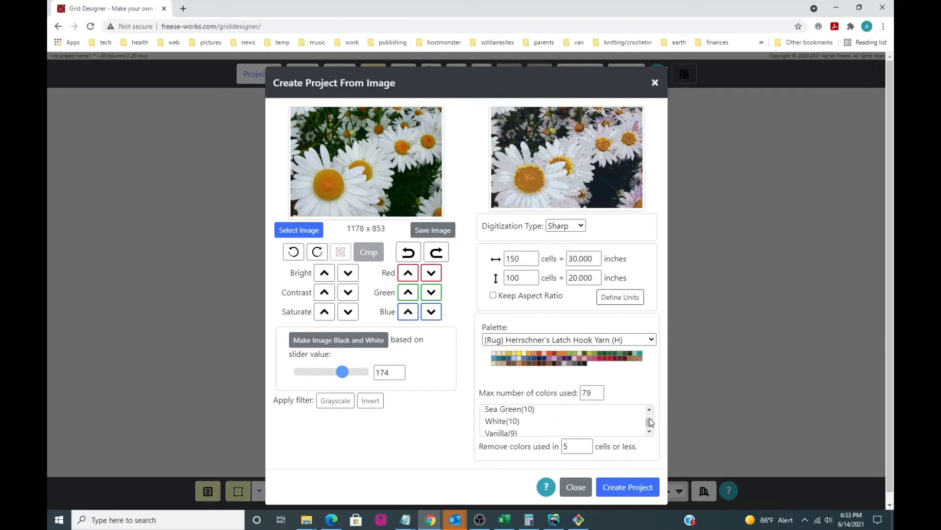
{"action": "left_click", "coordinate": [650, 431]}
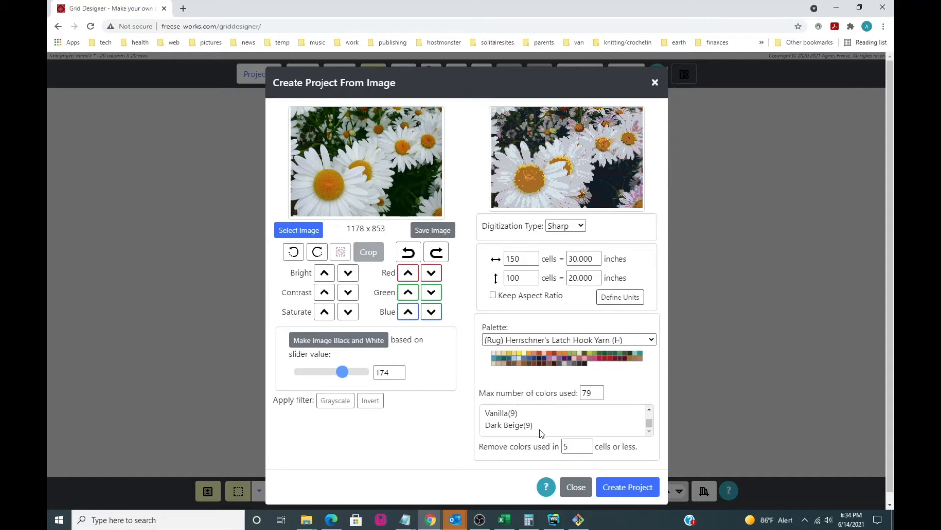
{"action": "left_click", "coordinate": [650, 411]}
{"action": "left_click", "coordinate": [650, 410]}
{"action": "left_click", "coordinate": [650, 410]}
{"action": "left_click", "coordinate": [651, 412]}
{"action": "left_click", "coordinate": [651, 412]}
{"action": "left_click", "coordinate": [651, 411]}
{"action": "left_click", "coordinate": [651, 412]}
{"action": "left_click", "coordinate": [650, 412]}
{"action": "left_click", "coordinate": [651, 411]}
{"action": "left_click", "coordinate": [651, 411]}
{"action": "left_click", "coordinate": [650, 411]}
{"action": "left_click", "coordinate": [651, 411]}
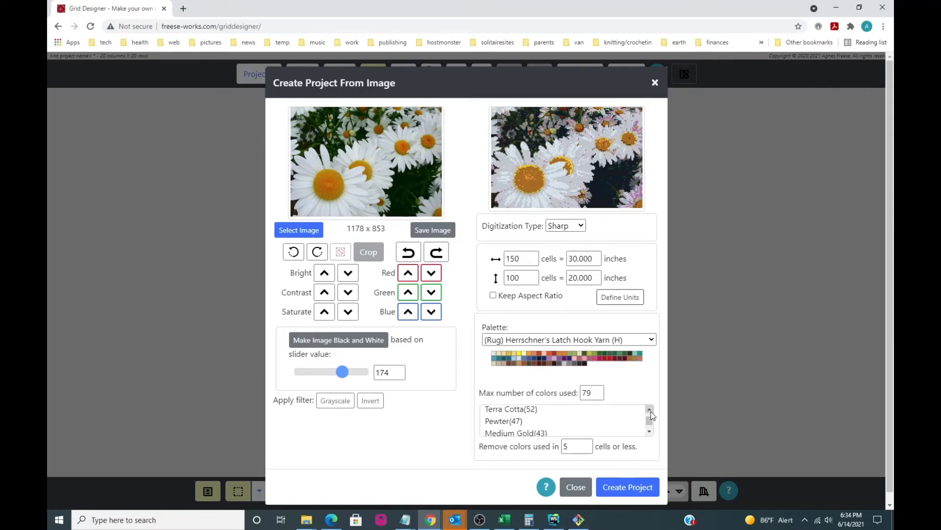
{"action": "left_click", "coordinate": [650, 411]}
{"action": "left_click", "coordinate": [651, 411]}
{"action": "left_click", "coordinate": [651, 411]}
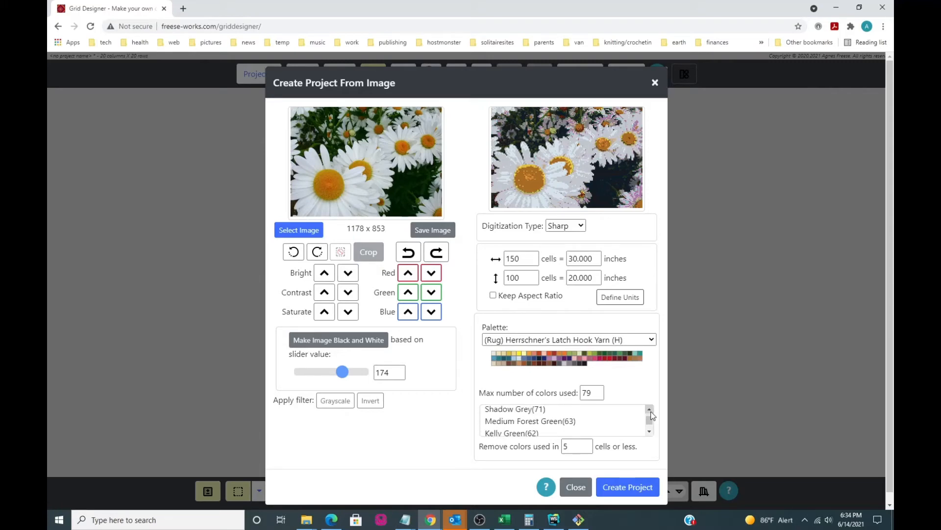
{"action": "left_click", "coordinate": [650, 432]}
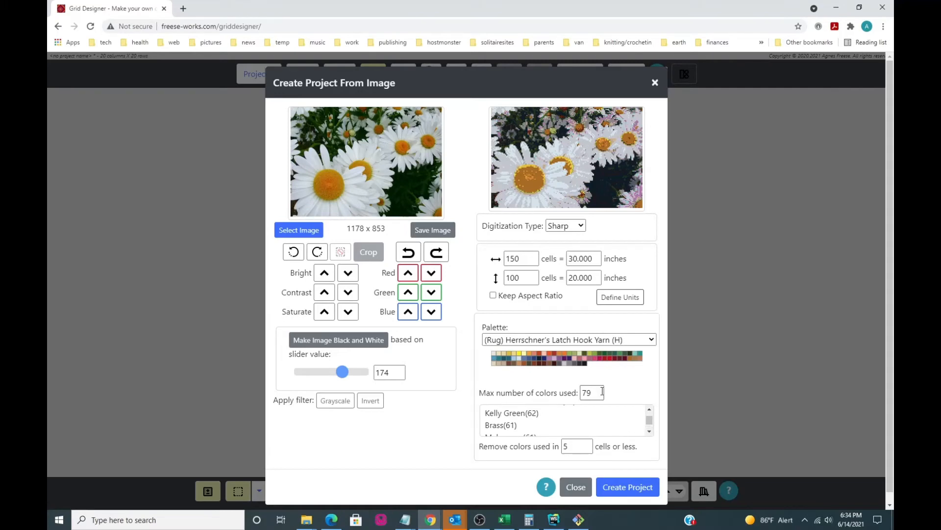
{"action": "left_click_drag", "start_coordinate": [649, 420], "coordinate": [648, 407]}
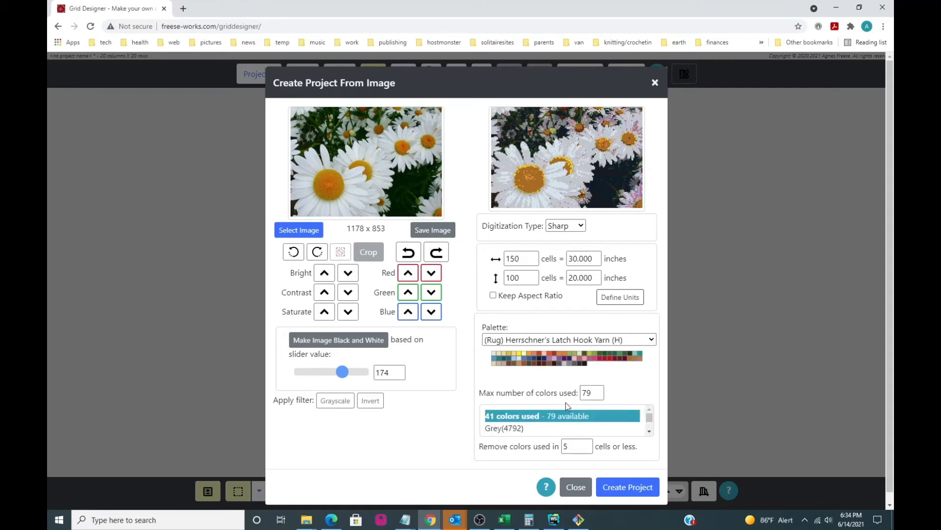
Step: Set the maximum number of colors used to 30 and review the cell counts in the used-color list
{"action": "double_click", "coordinate": [593, 393]}
{"action": "type", "text": "30"}
{"action": "left_click_drag", "start_coordinate": [650, 416], "coordinate": [651, 432]}
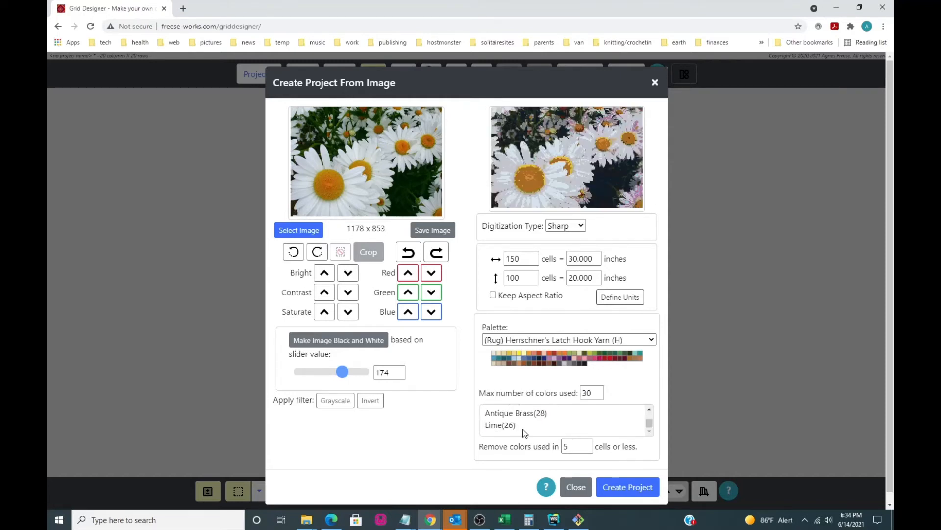
{"action": "left_click", "coordinate": [650, 411]}
{"action": "left_click", "coordinate": [651, 412]}
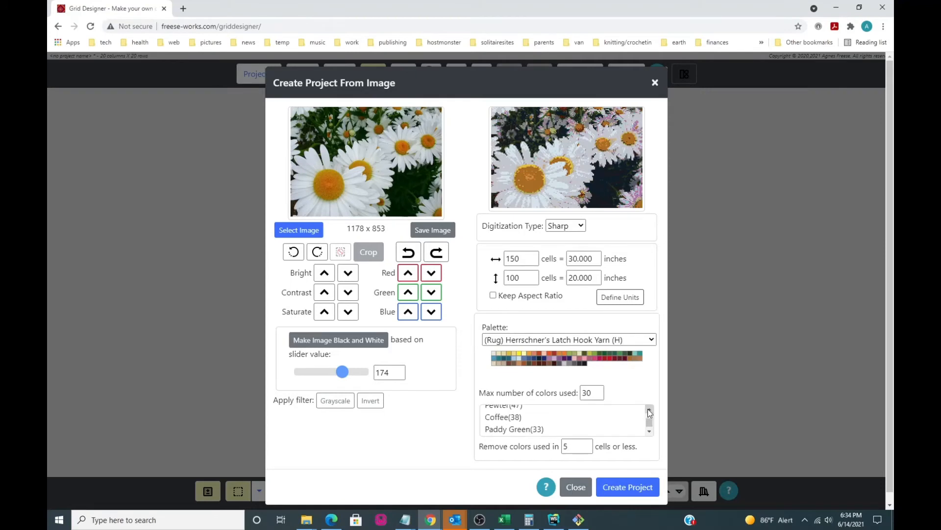
{"action": "left_click", "coordinate": [650, 412]}
{"action": "left_click", "coordinate": [650, 412]}
{"action": "left_click", "coordinate": [650, 412]}
{"action": "left_click", "coordinate": [650, 412]}
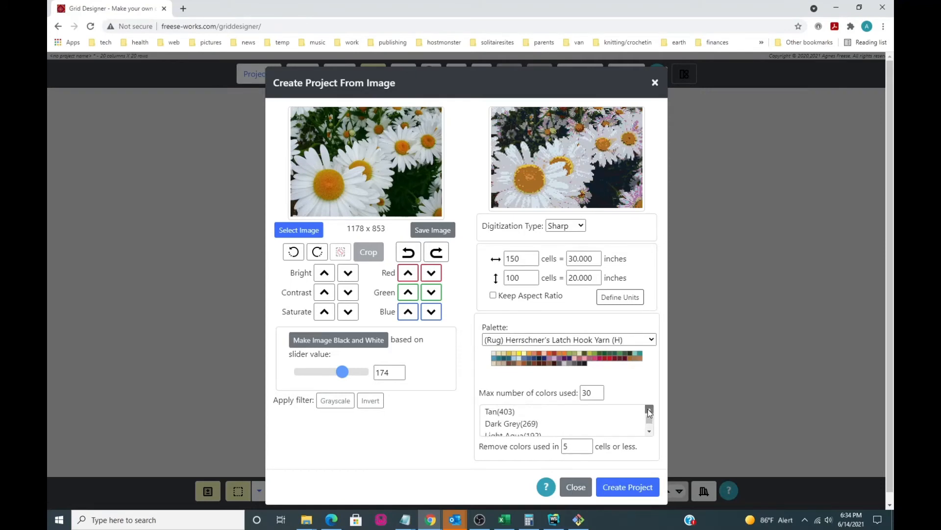
{"action": "left_click", "coordinate": [650, 412]}
{"action": "left_click", "coordinate": [650, 412]}
{"action": "left_click", "coordinate": [649, 412]}
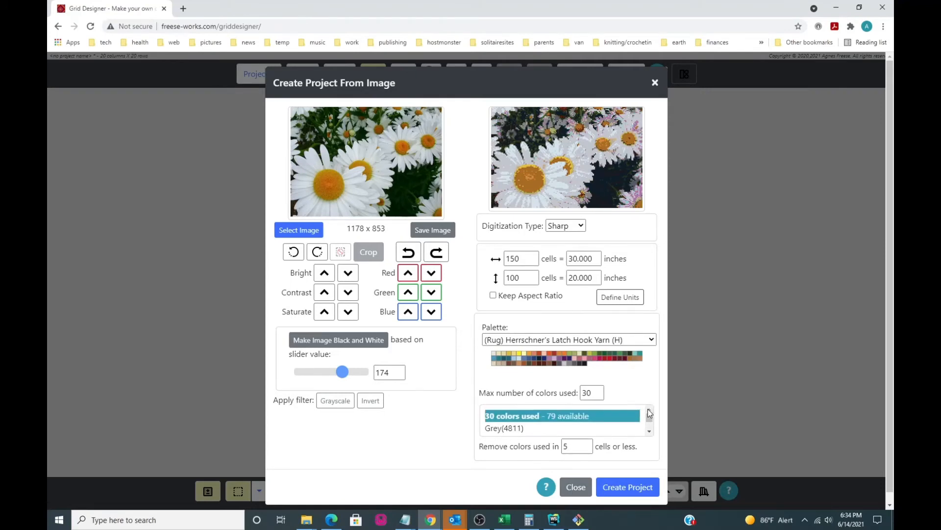
Step: Try maximum color counts of 20, 10 and 15 for the project preview
{"action": "double_click", "coordinate": [592, 393]}
{"action": "type", "text": "20"}
{"action": "left_click_drag", "start_coordinate": [594, 393], "coordinate": [578, 392]}
{"action": "type", "text": "10"}
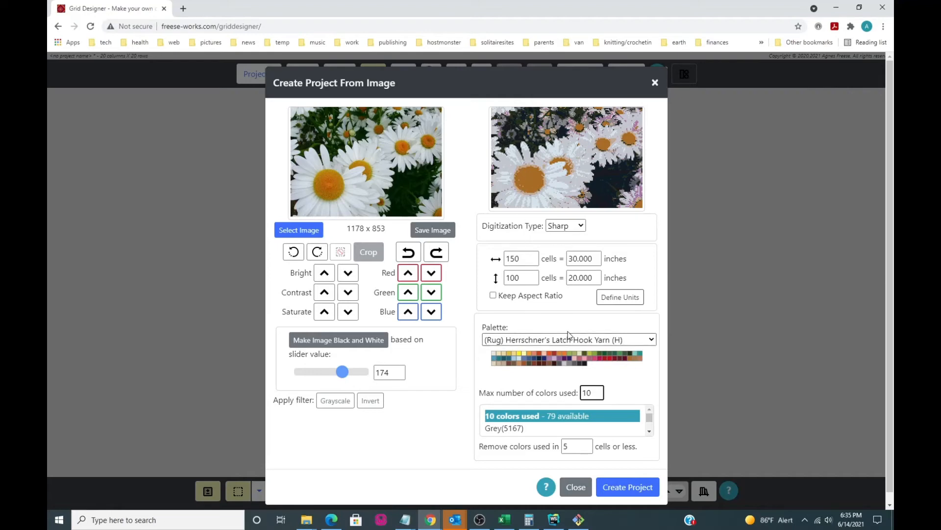
{"action": "double_click", "coordinate": [587, 392]}
{"action": "type", "text": "15"}
Step: Set the maximum number of colors used to 18 and check the least-used yarns in the list
{"action": "double_click", "coordinate": [587, 393]}
{"action": "type", "text": "18"}
{"action": "left_click_drag", "start_coordinate": [650, 417], "coordinate": [650, 424]}
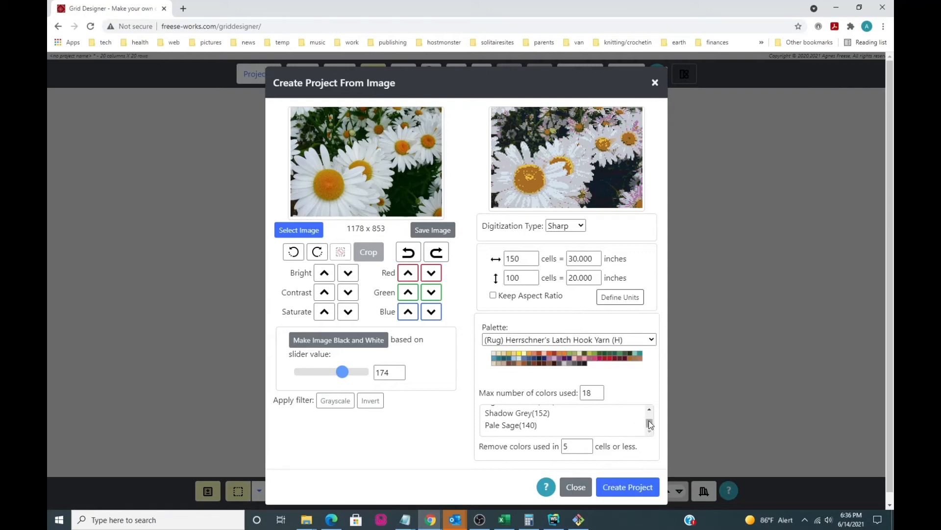
Step: Create the project from the image with the chosen settings and hide the grid lines on the resulting design
{"action": "left_click", "coordinate": [628, 487]}
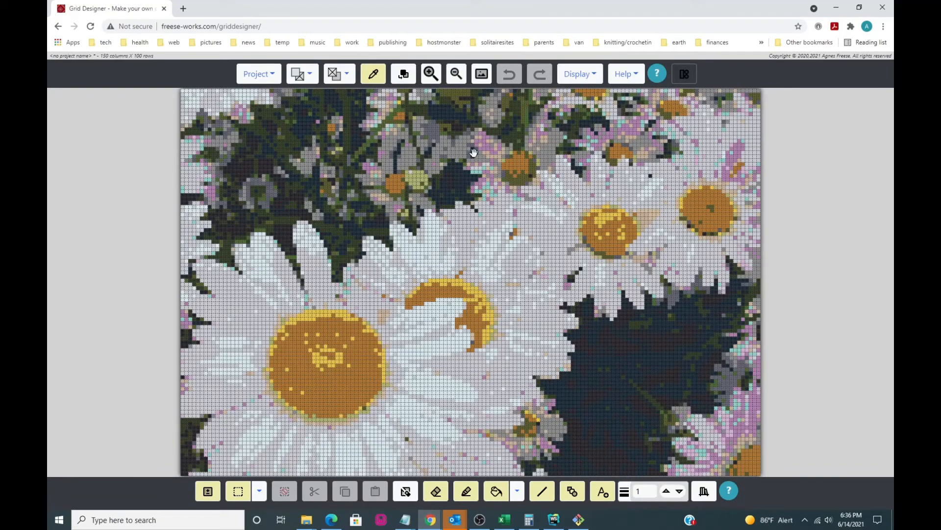
{"action": "left_click", "coordinate": [455, 76]}
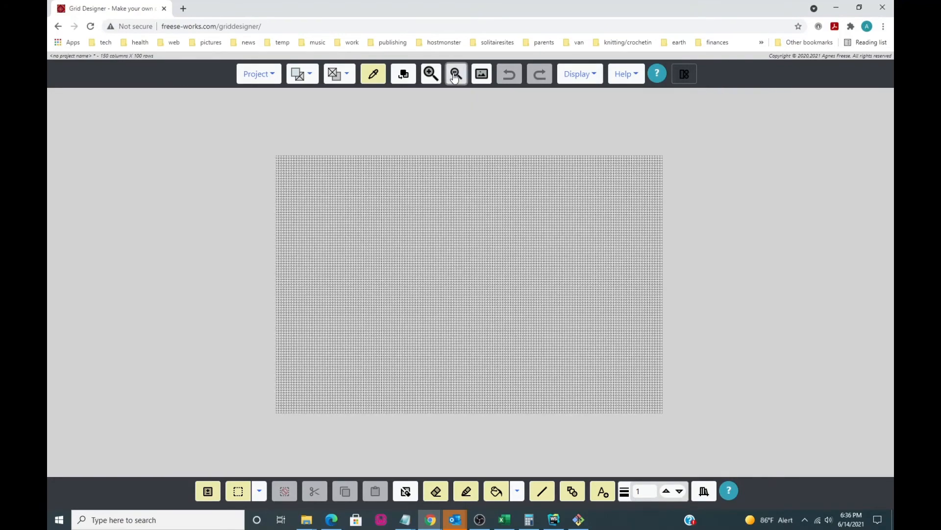
{"action": "left_click", "coordinate": [455, 76]}
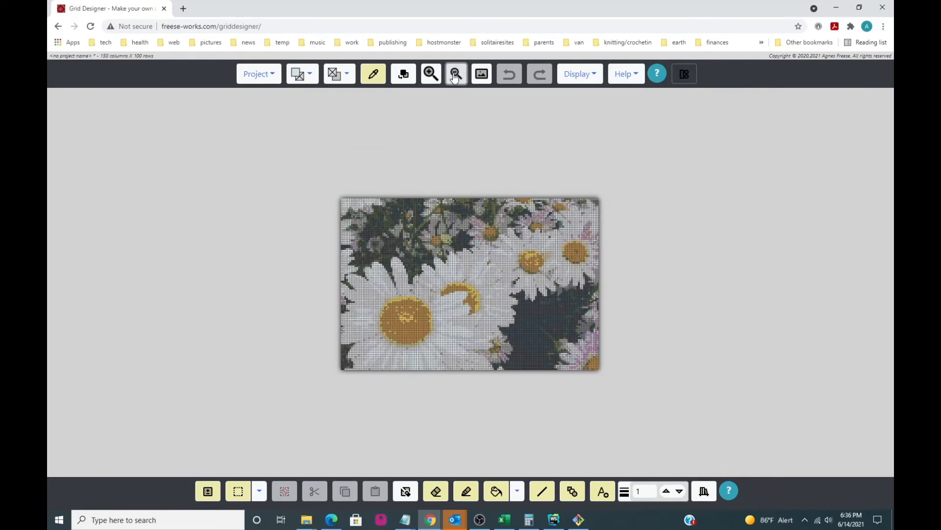
{"action": "left_click", "coordinate": [586, 78]}
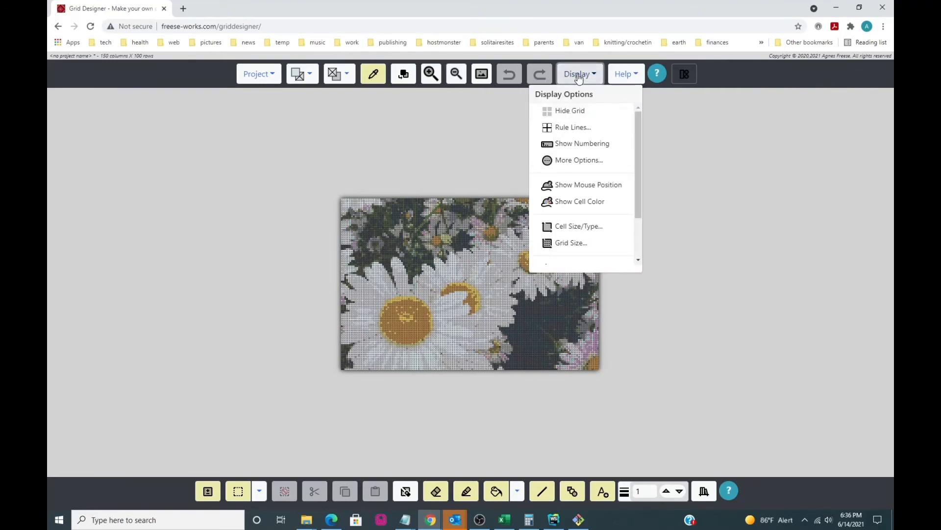
{"action": "left_click", "coordinate": [570, 112]}
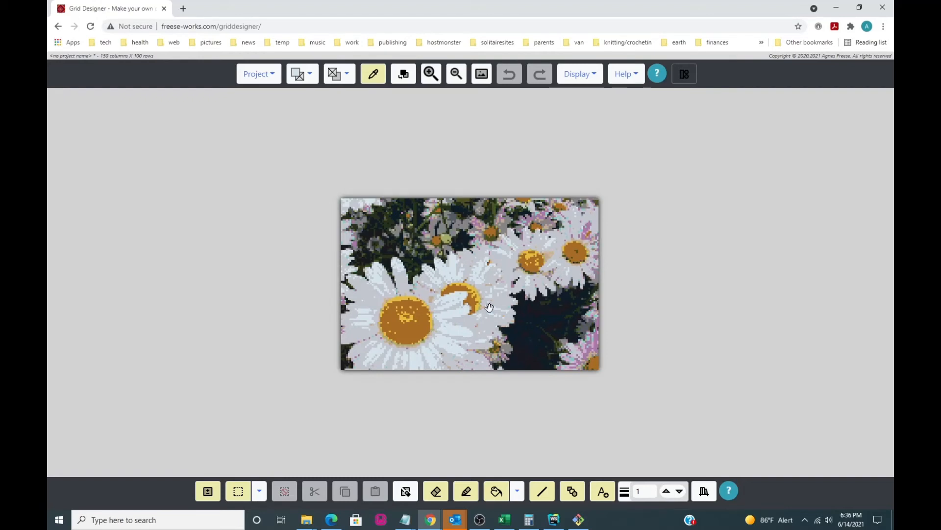
Step: Sample a Lavender cell from the design with the color picker, and close the foreground/background choice without saving
{"action": "left_click", "coordinate": [374, 78]}
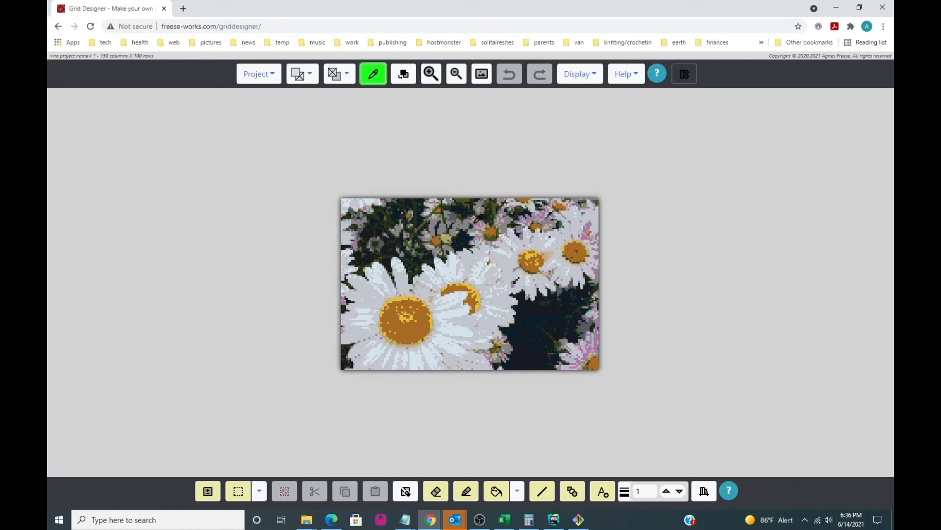
{"action": "left_click", "coordinate": [374, 81]}
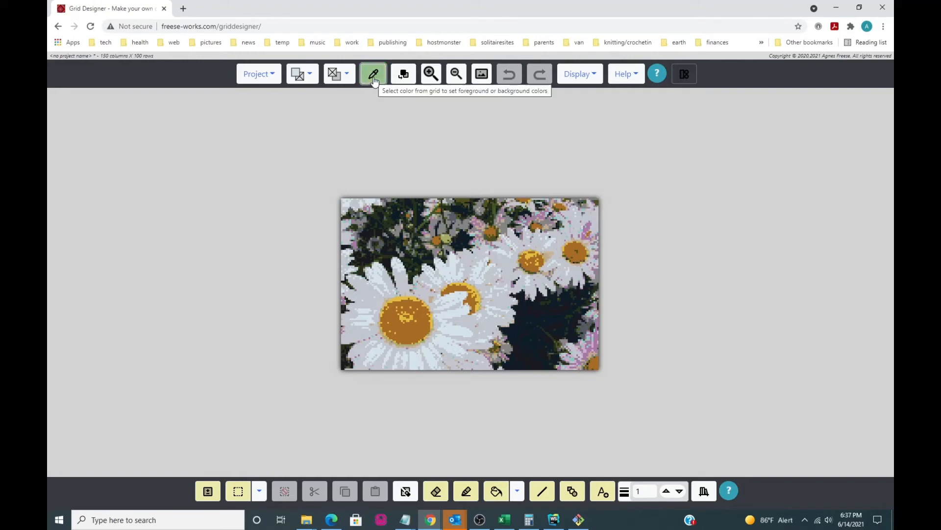
{"action": "left_click", "coordinate": [374, 78]}
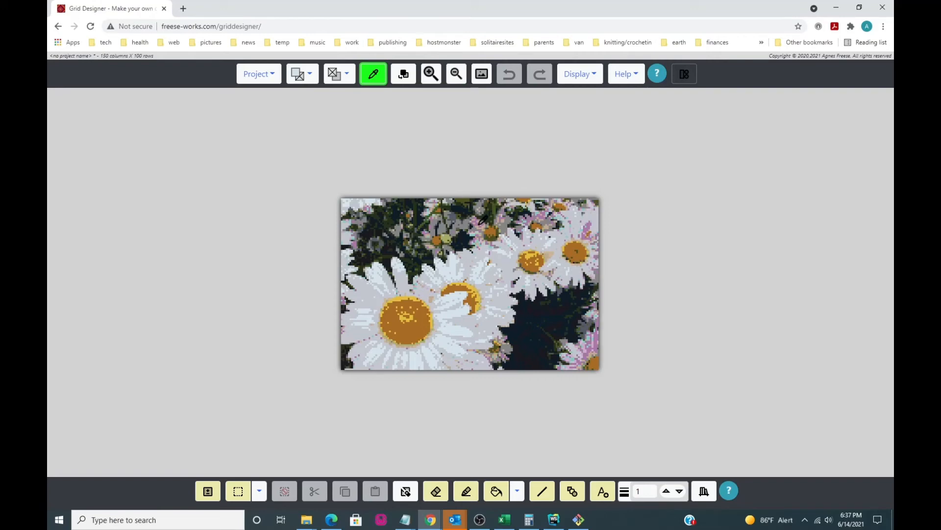
{"action": "left_click", "coordinate": [479, 225]}
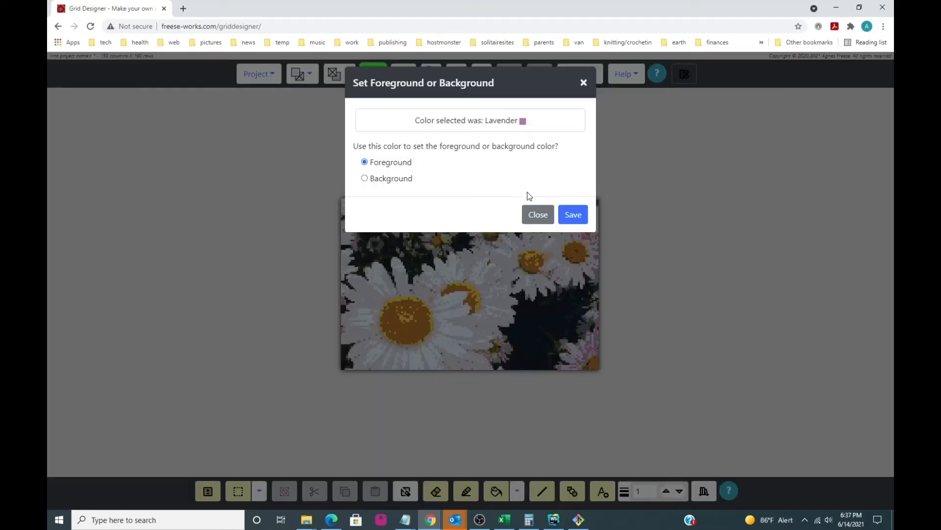
{"action": "left_click", "coordinate": [538, 215]}
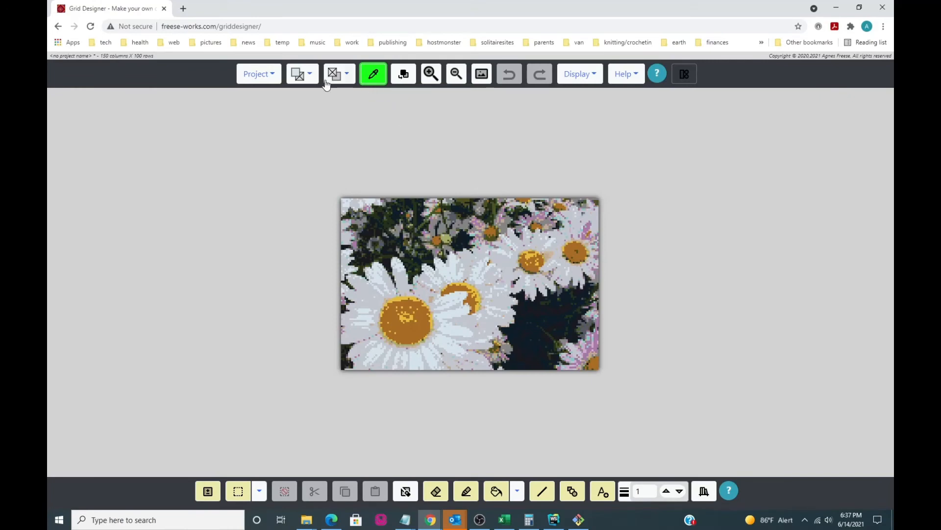
Step: Turn off the color picker and enable the display of cell color names over the design
{"action": "left_click", "coordinate": [368, 78]}
{"action": "left_click", "coordinate": [580, 73]}
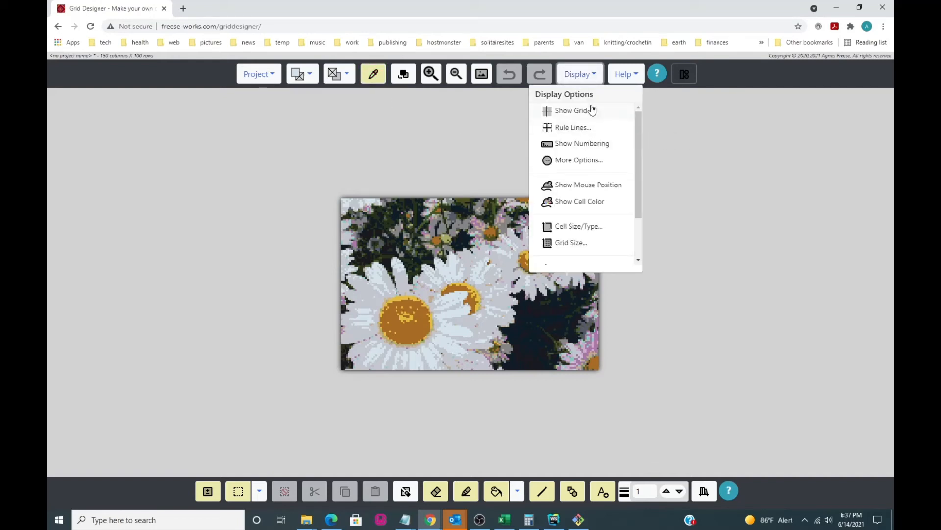
{"action": "left_click", "coordinate": [568, 203]}
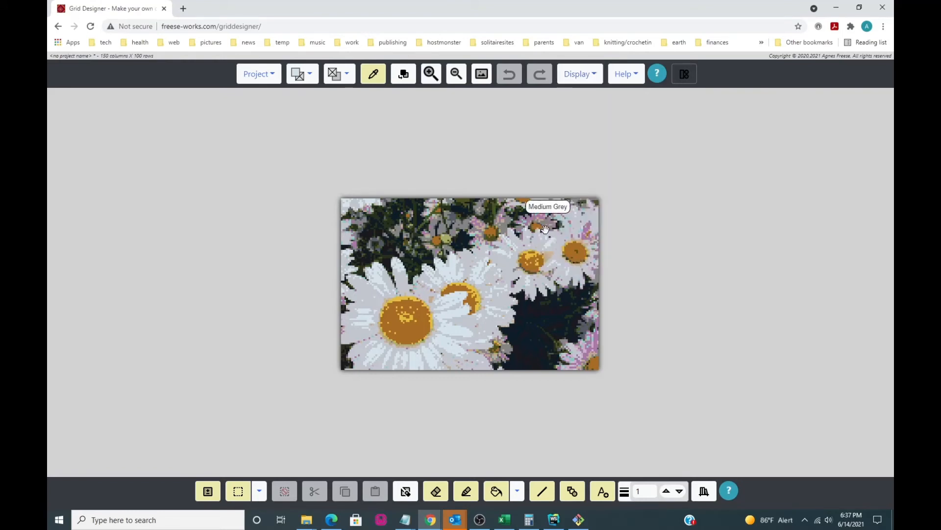
Step: Inspect the color names of cells across the daisy design at different magnifications
{"action": "left_click", "coordinate": [431, 74]}
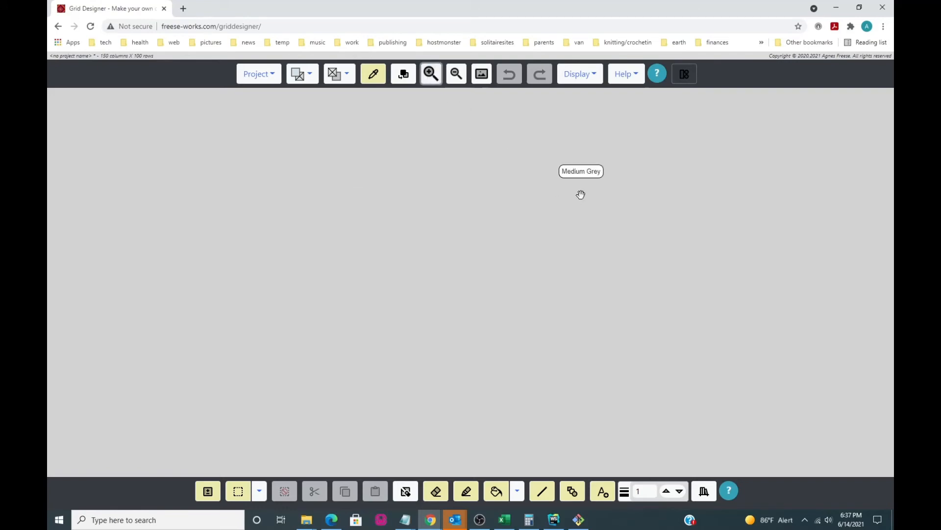
{"action": "left_click", "coordinate": [430, 74]}
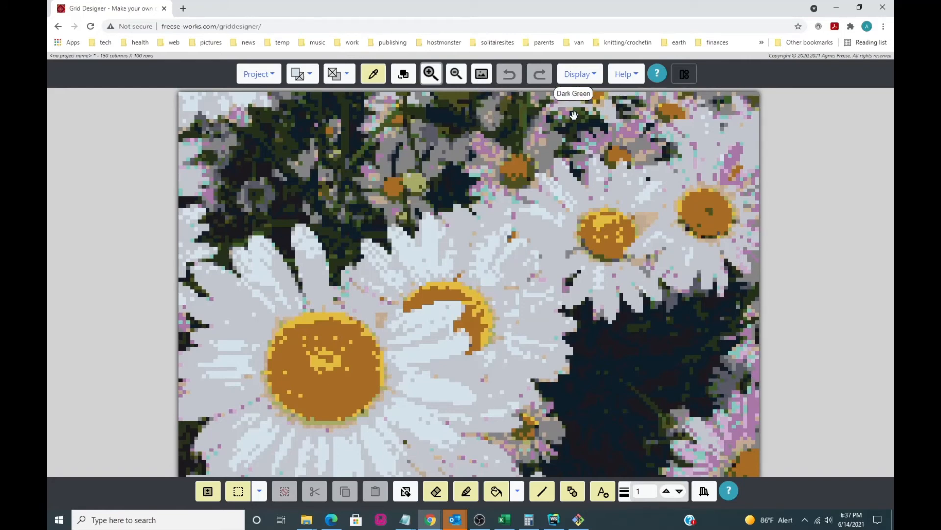
{"action": "left_click", "coordinate": [483, 75]}
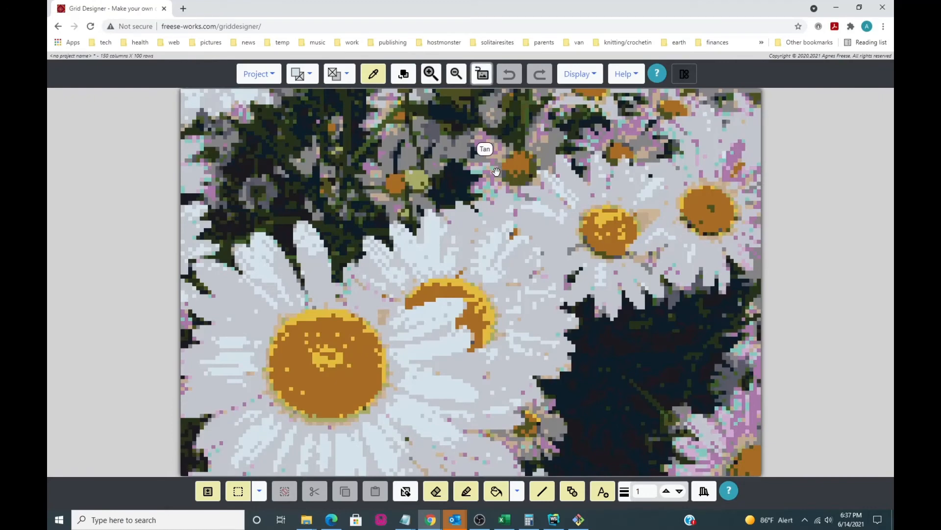
{"action": "left_click", "coordinate": [457, 79]}
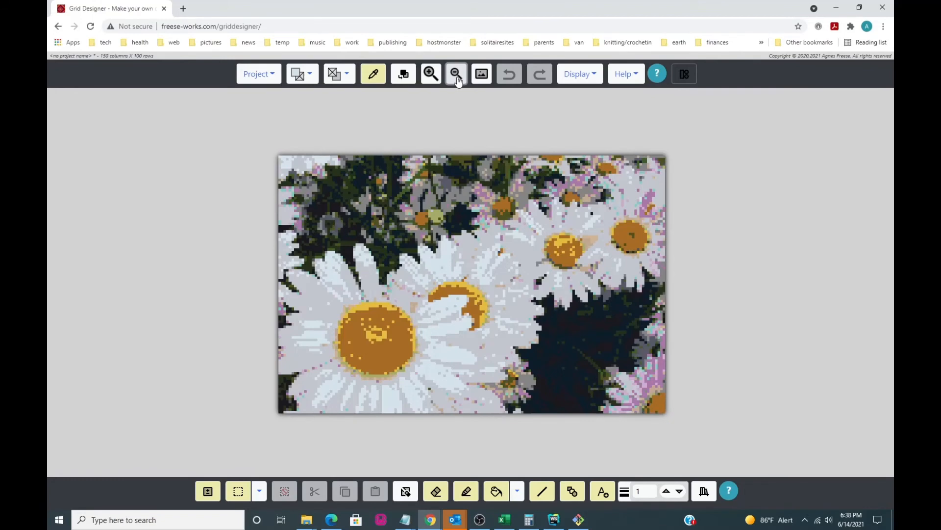
{"action": "left_click", "coordinate": [458, 80]}
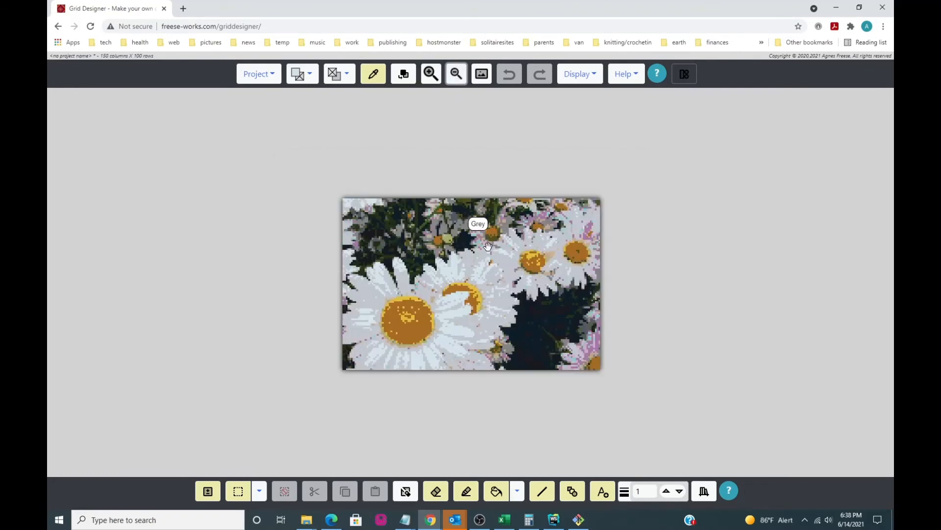
{"action": "left_click_drag", "start_coordinate": [488, 246], "coordinate": [466, 211]}
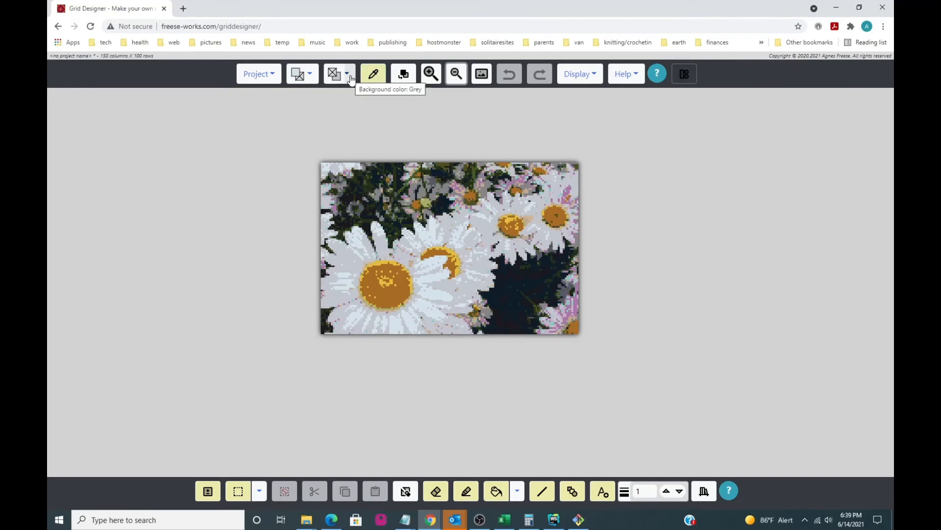
Step: Start a color substitution, pick a Lavender cell in the preview, and open its replacement color choices
{"action": "left_click", "coordinate": [402, 76]}
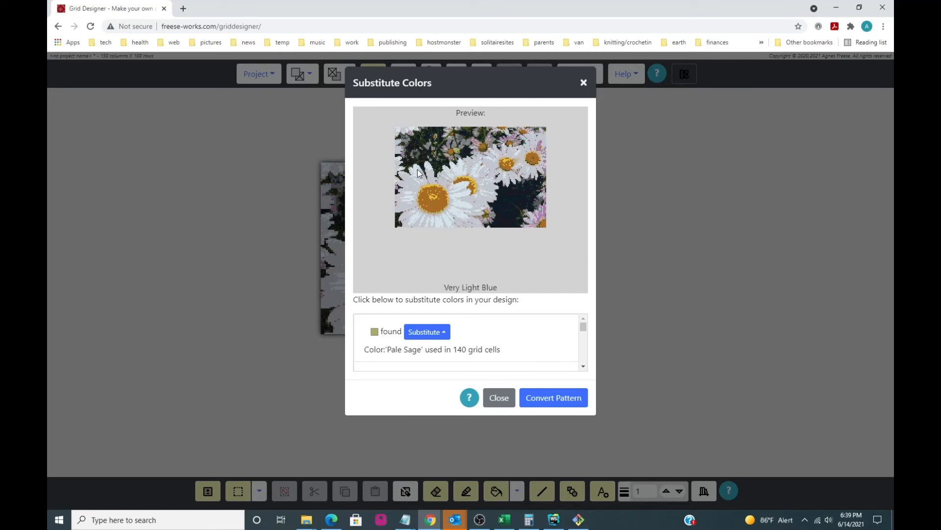
{"action": "left_click", "coordinate": [538, 148]}
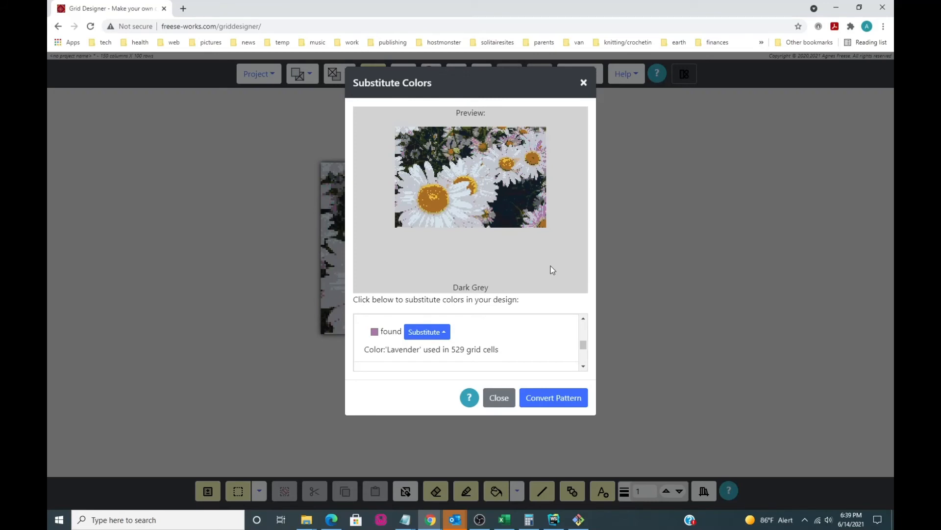
{"action": "left_click", "coordinate": [435, 332]}
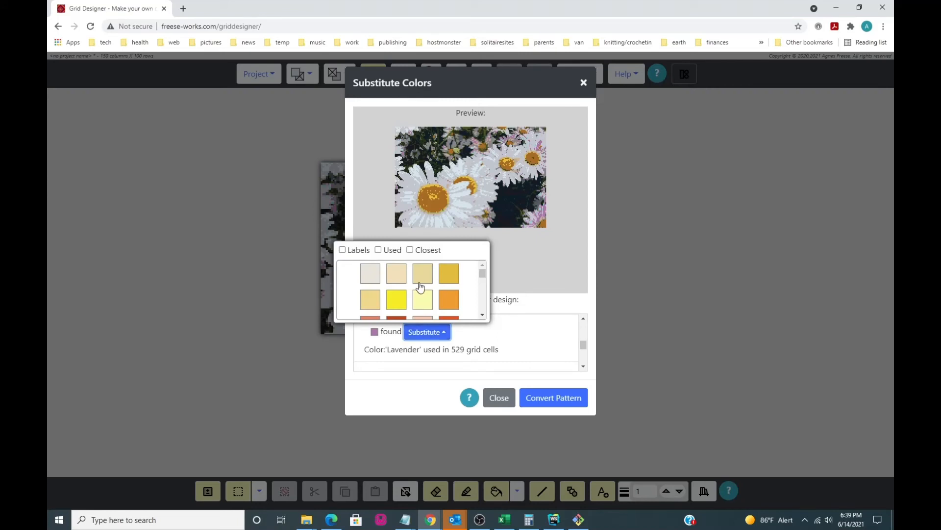
Step: Show labels on the replacement colors and search them for "gray" and "grey"
{"action": "left_click", "coordinate": [343, 250]}
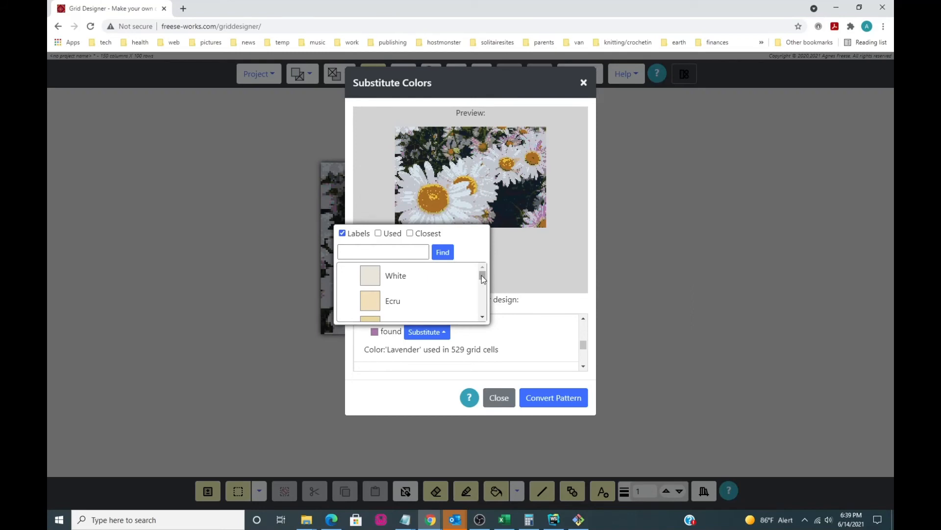
{"action": "mouse_move", "coordinate": [481, 275]}
{"action": "left_mouse_down"}
{"action": "mouse_move", "coordinate": [486, 313]}
{"action": "mouse_move", "coordinate": [485, 269]}
{"action": "left_mouse_up"}
{"action": "left_click", "coordinate": [370, 251]}
{"action": "type", "text": "gray"}
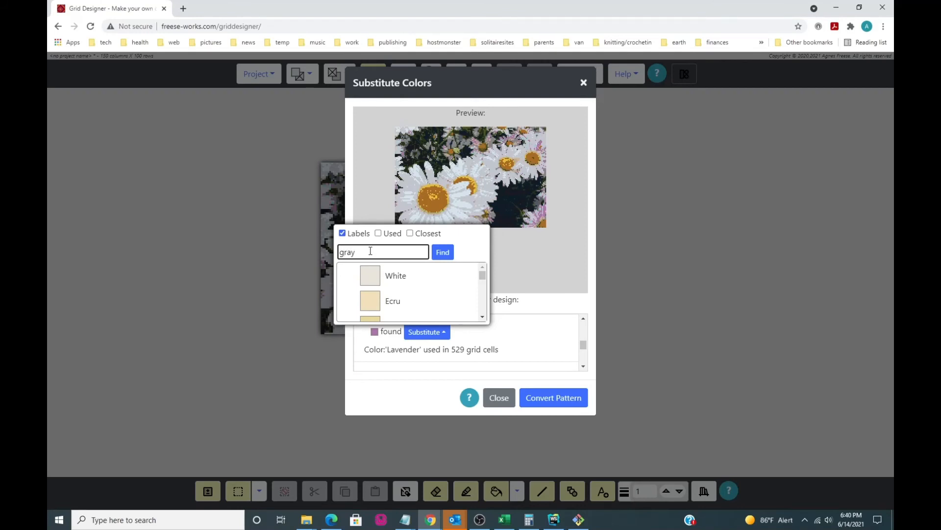
{"action": "left_click", "coordinate": [443, 252]}
{"action": "left_click_drag", "start_coordinate": [401, 250], "coordinate": [347, 250]}
{"action": "type", "text": "grey"}
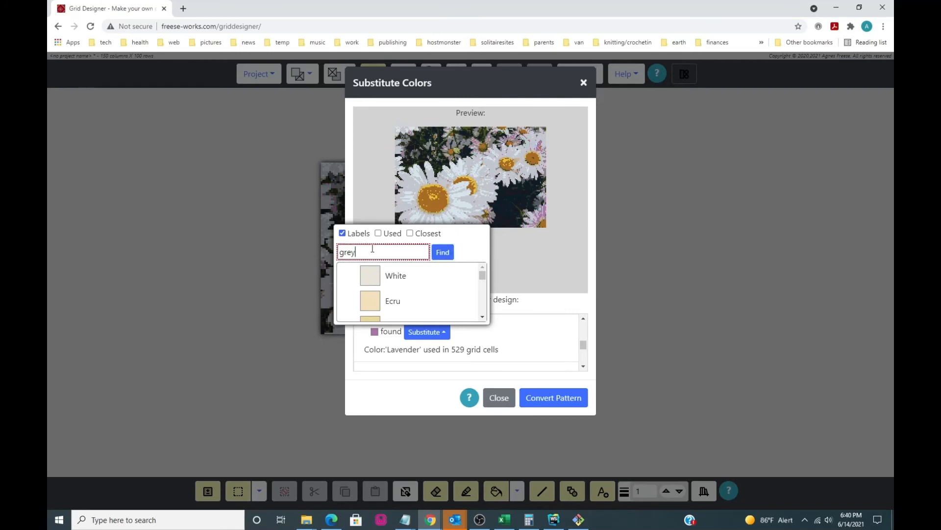
{"action": "left_click", "coordinate": [441, 255]}
Step: Search the replacement colors for "Grey", substitute Grey for Lavender, and remove that substitution
{"action": "left_click_drag", "start_coordinate": [358, 251], "coordinate": [338, 252]}
{"action": "type", "text": "Grey"}
{"action": "left_click", "coordinate": [442, 253]}
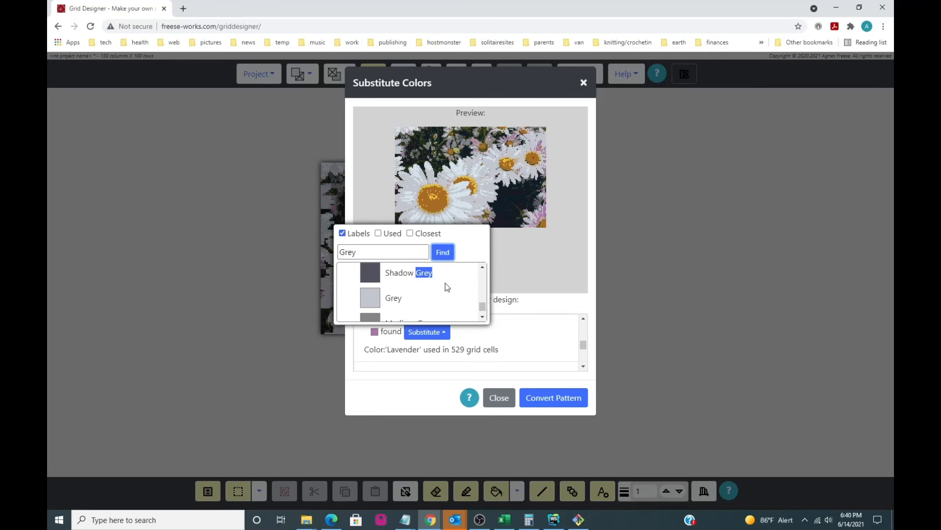
{"action": "left_click", "coordinate": [377, 303]}
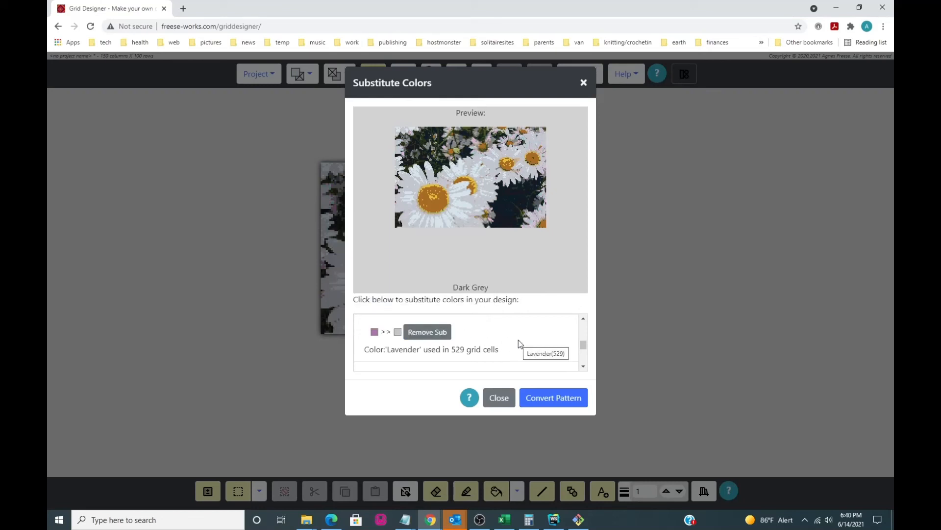
{"action": "left_click", "coordinate": [435, 334]}
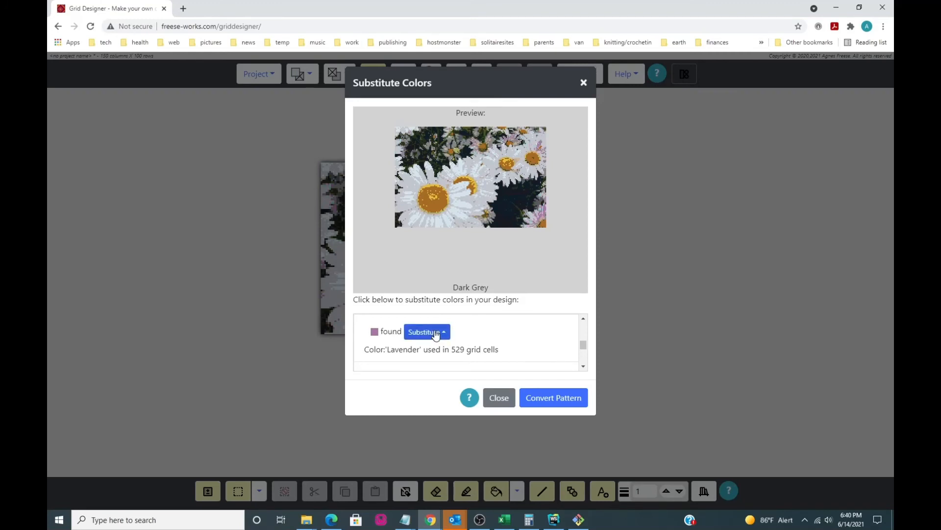
Step: Limit the unlabeled replacement choices to used colors and substitute Medium Grey for Lavender
{"action": "left_click", "coordinate": [435, 333]}
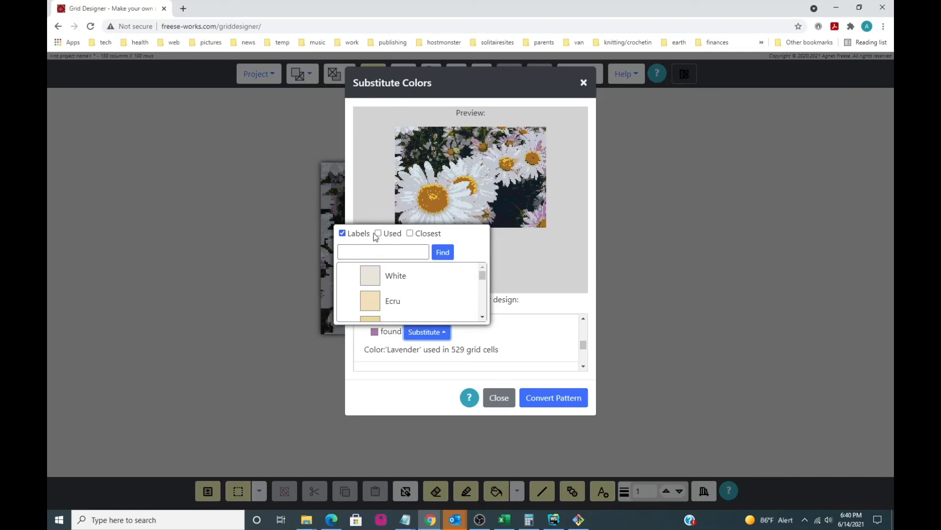
{"action": "left_click", "coordinate": [342, 233]}
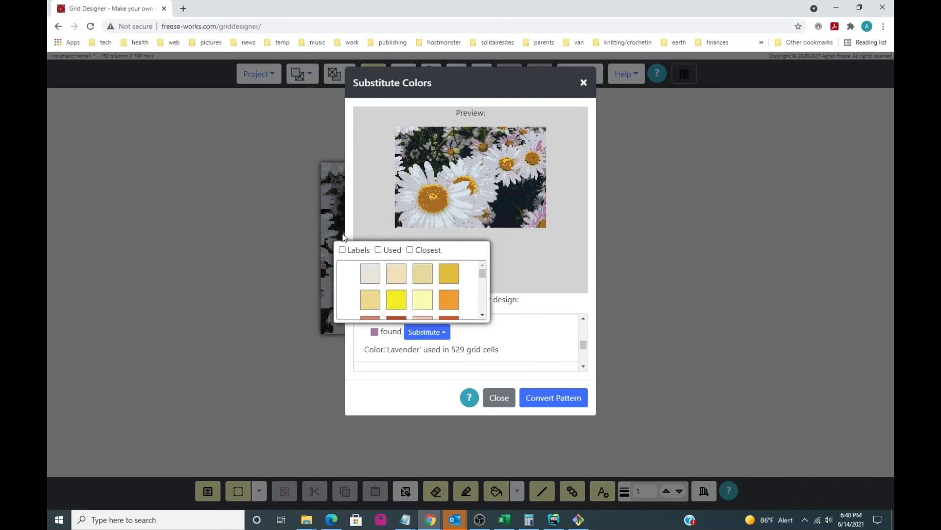
{"action": "left_click", "coordinate": [378, 250]}
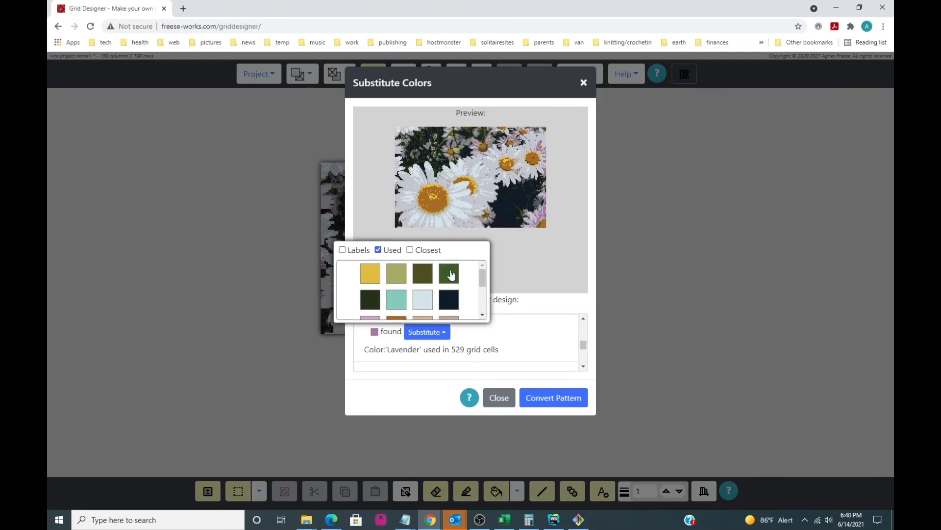
{"action": "mouse_move", "coordinate": [481, 279]}
{"action": "left_mouse_down"}
{"action": "mouse_move", "coordinate": [484, 306]}
{"action": "mouse_move", "coordinate": [486, 275]}
{"action": "left_mouse_up"}
{"action": "left_click_drag", "start_coordinate": [483, 280], "coordinate": [484, 299]}
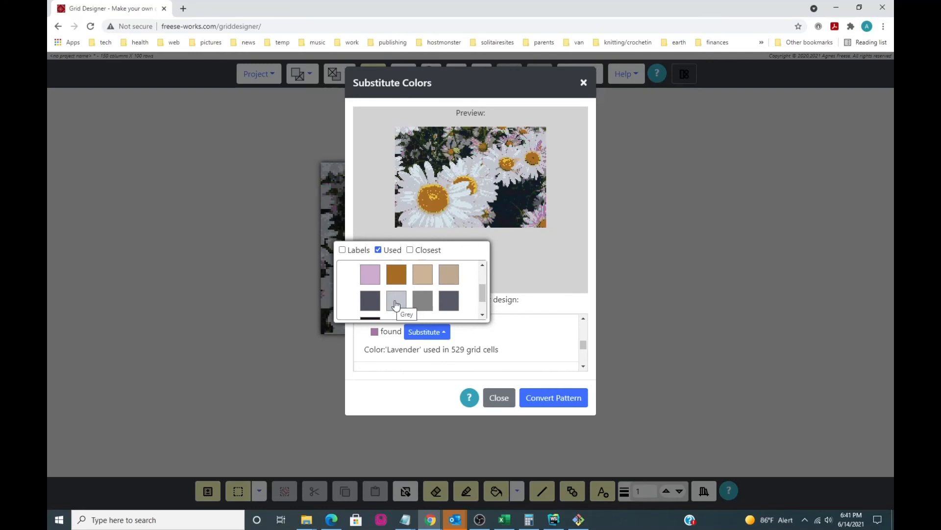
{"action": "left_click", "coordinate": [422, 303]}
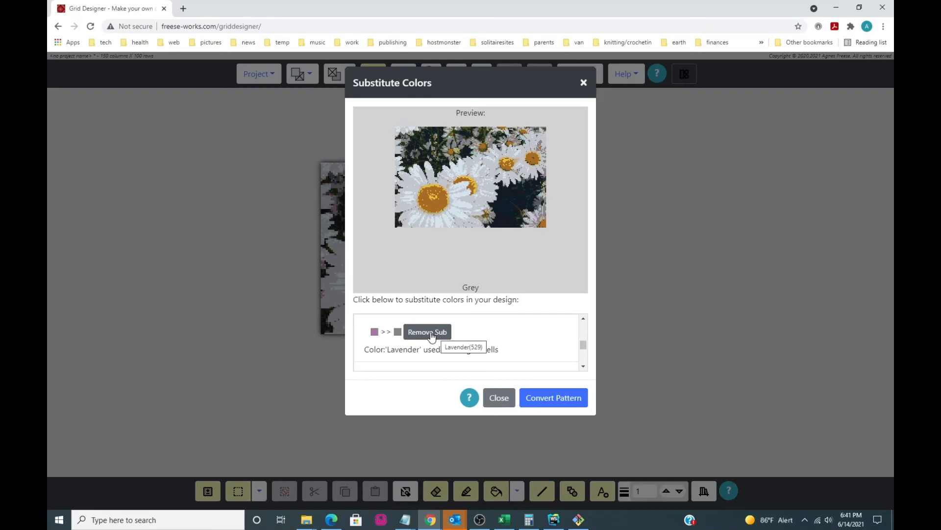
Step: Pick a Light Lavender cell in the preview and substitute Grey from the used colors sorted by closest match
{"action": "left_click", "coordinate": [537, 214]}
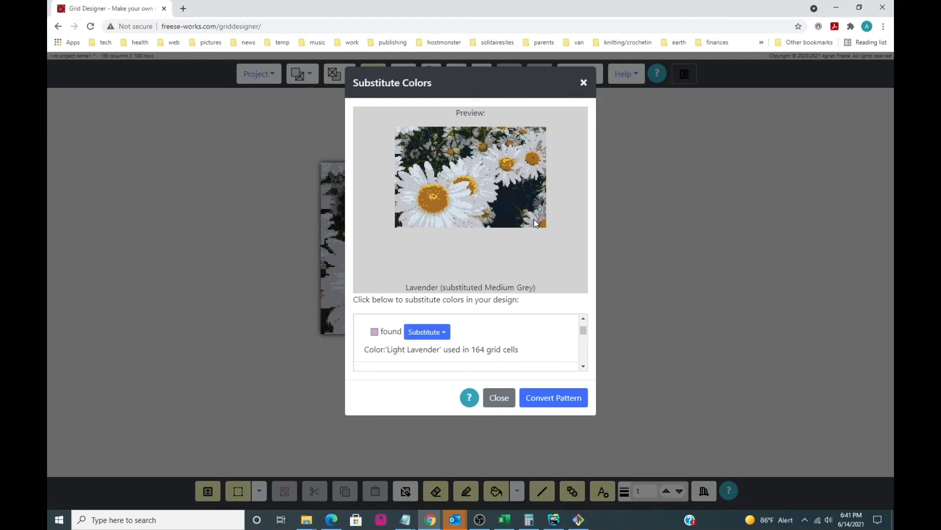
{"action": "left_click", "coordinate": [438, 336]}
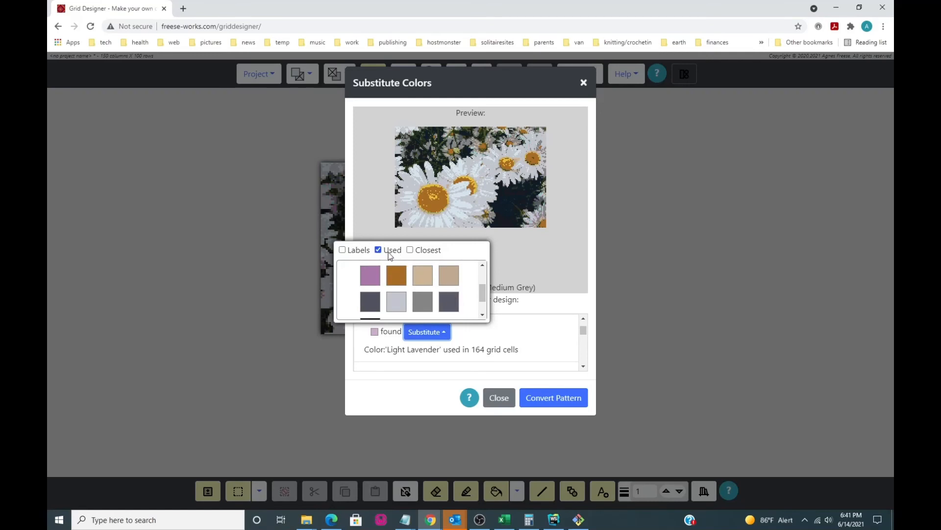
{"action": "scroll", "coordinate": [431, 281], "scroll_direction": "up", "scroll_amount": 1}
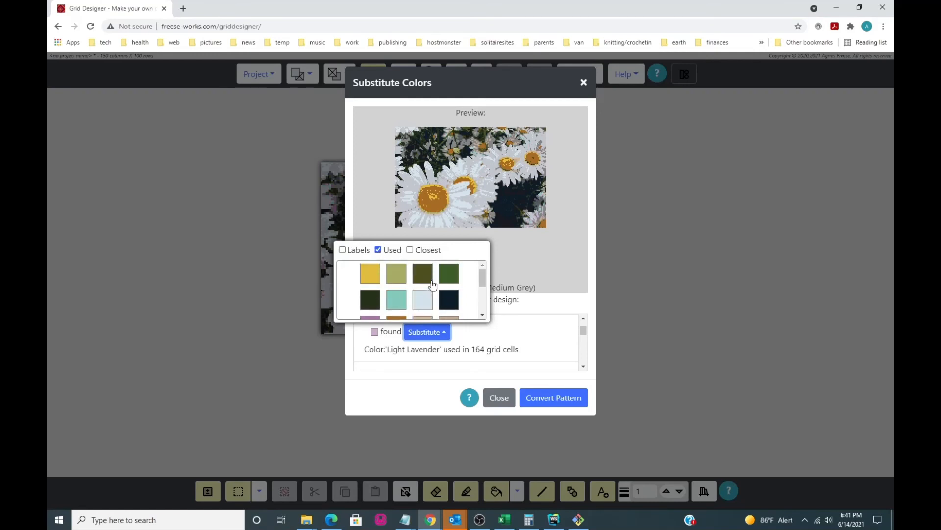
{"action": "left_click", "coordinate": [410, 250]}
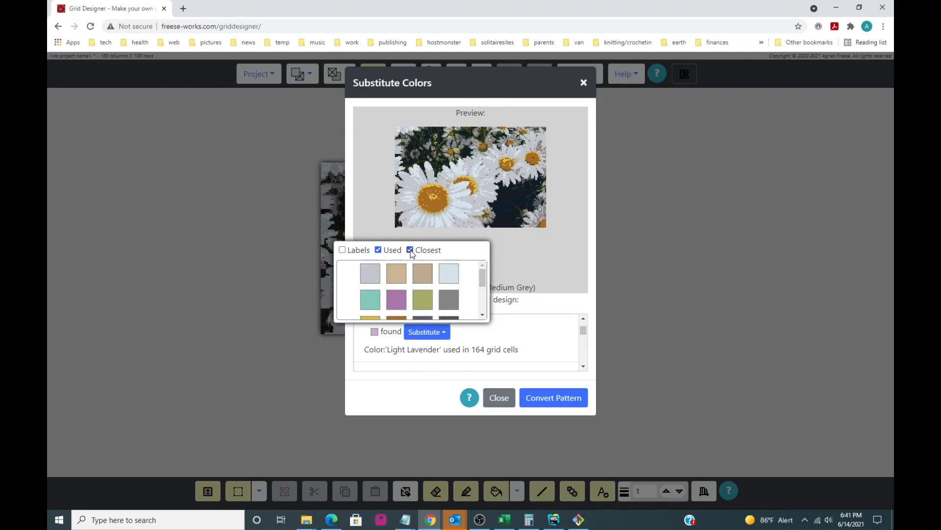
{"action": "left_click", "coordinate": [371, 278]}
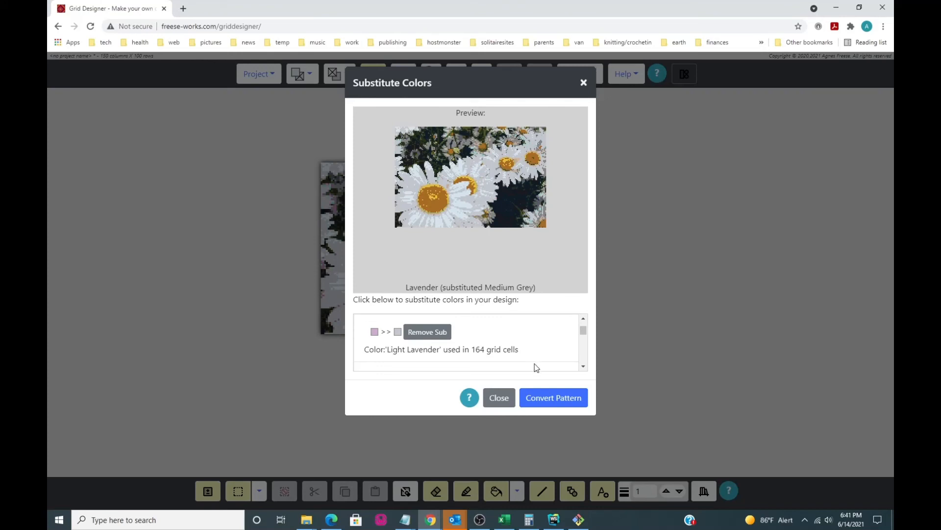
Step: Review the other colors in the substitution list and convert the pattern with the chosen substitutions
{"action": "left_click", "coordinate": [582, 367]}
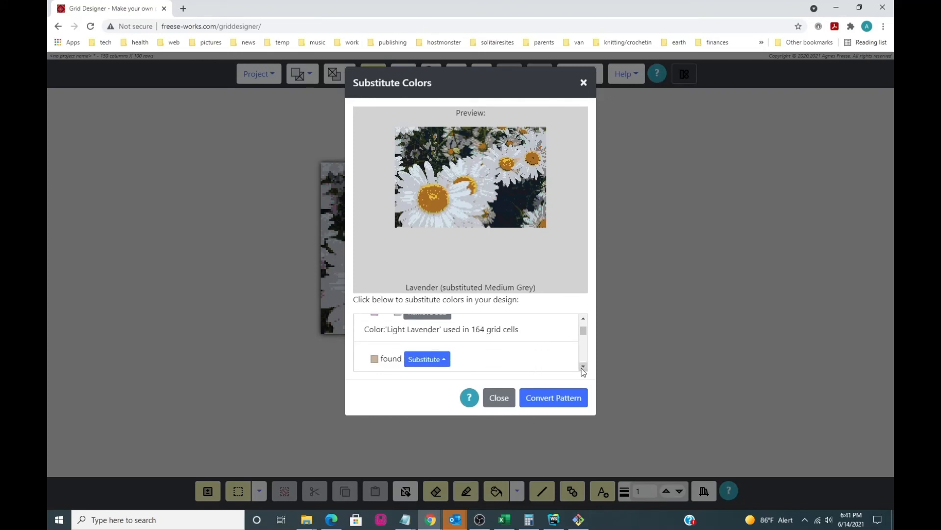
{"action": "left_click", "coordinate": [582, 367]}
{"action": "left_click", "coordinate": [582, 368]}
{"action": "left_click", "coordinate": [582, 368]}
{"action": "left_click", "coordinate": [582, 368]}
{"action": "left_click", "coordinate": [582, 368]}
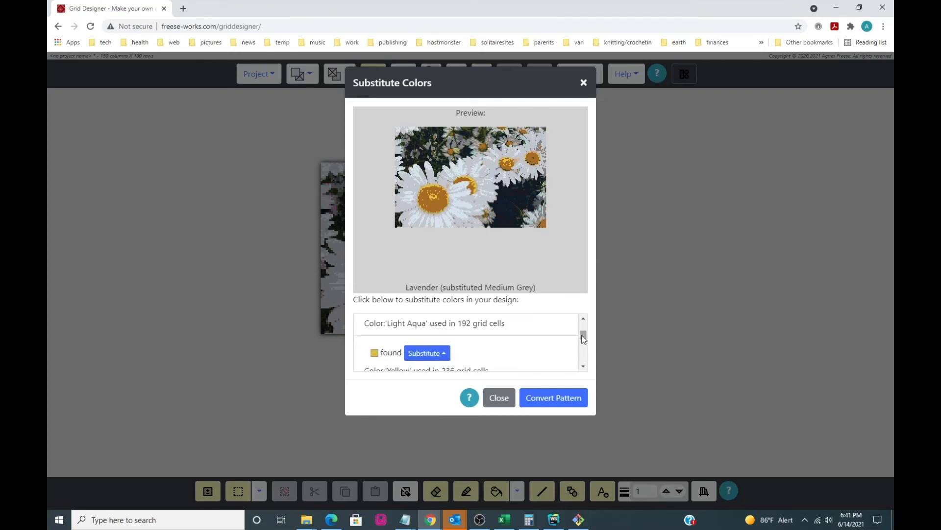
{"action": "mouse_move", "coordinate": [581, 338]}
{"action": "left_mouse_down"}
{"action": "mouse_move", "coordinate": [585, 346]}
{"action": "mouse_move", "coordinate": [584, 327]}
{"action": "left_mouse_up"}
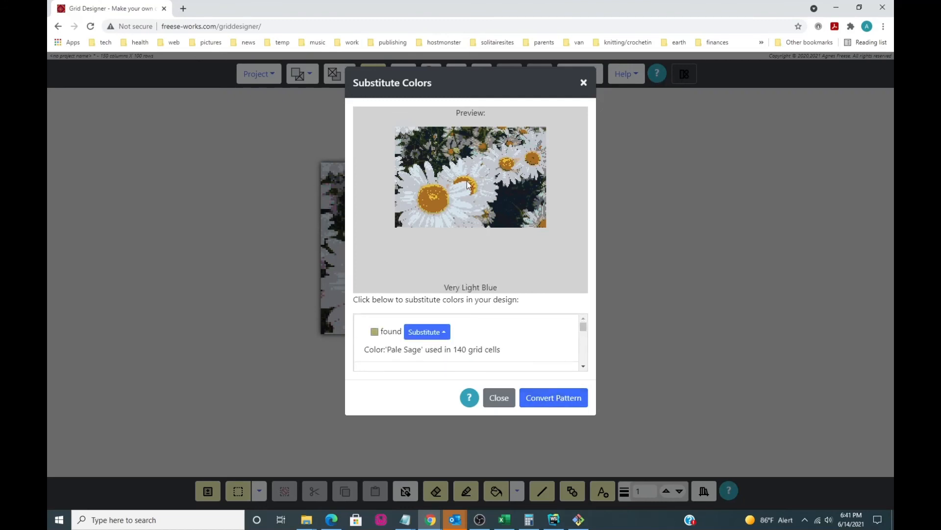
{"action": "left_click", "coordinate": [556, 398]}
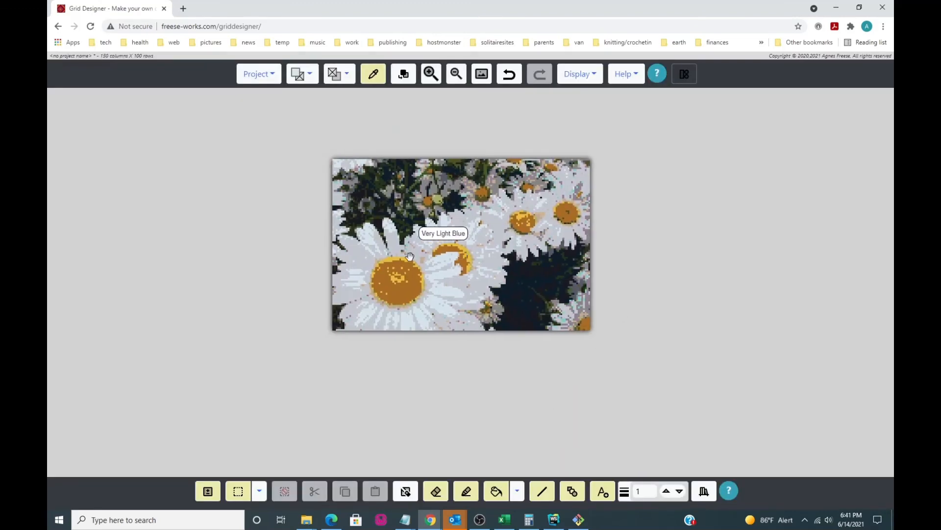
Step: Save the converted project under the name "daisy rug"
{"action": "left_click", "coordinate": [433, 82]}
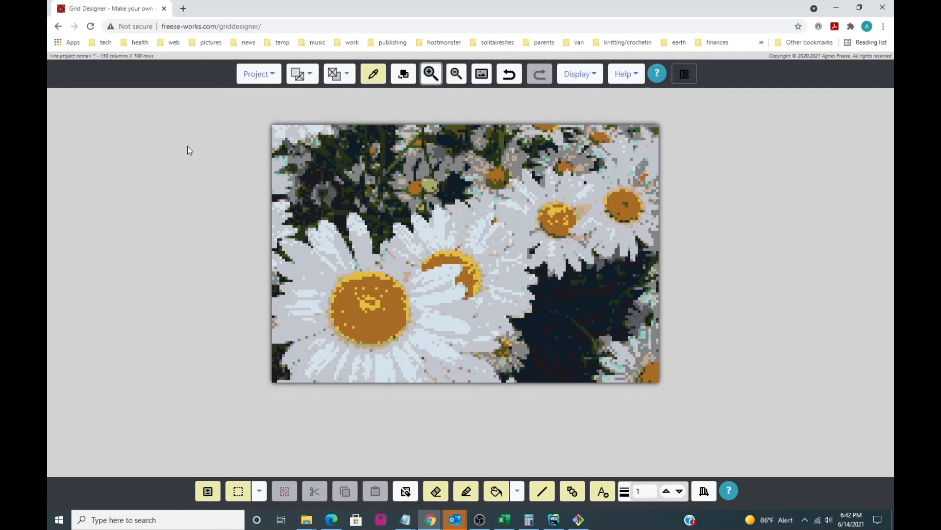
{"action": "left_click", "coordinate": [258, 77]}
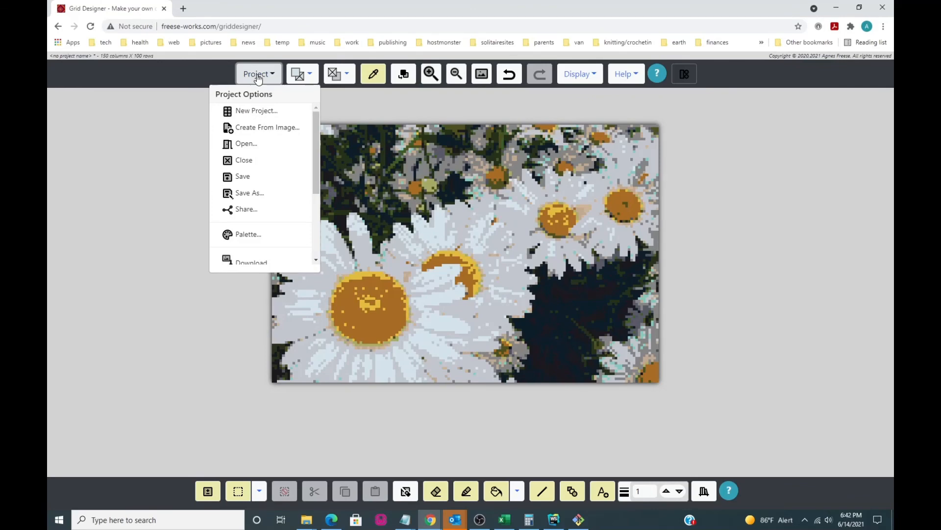
{"action": "left_click", "coordinate": [242, 177]}
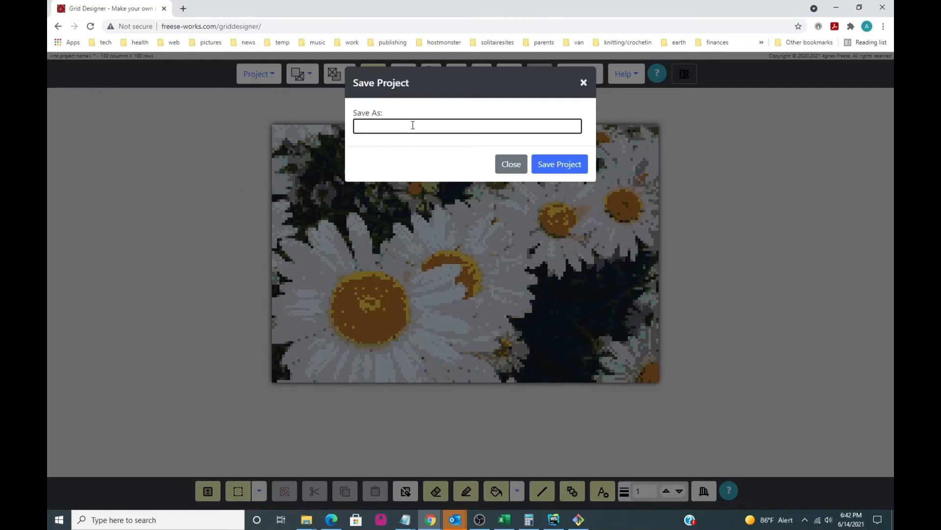
{"action": "type", "text": "daisy rug"}
{"action": "left_click", "coordinate": [557, 167]}
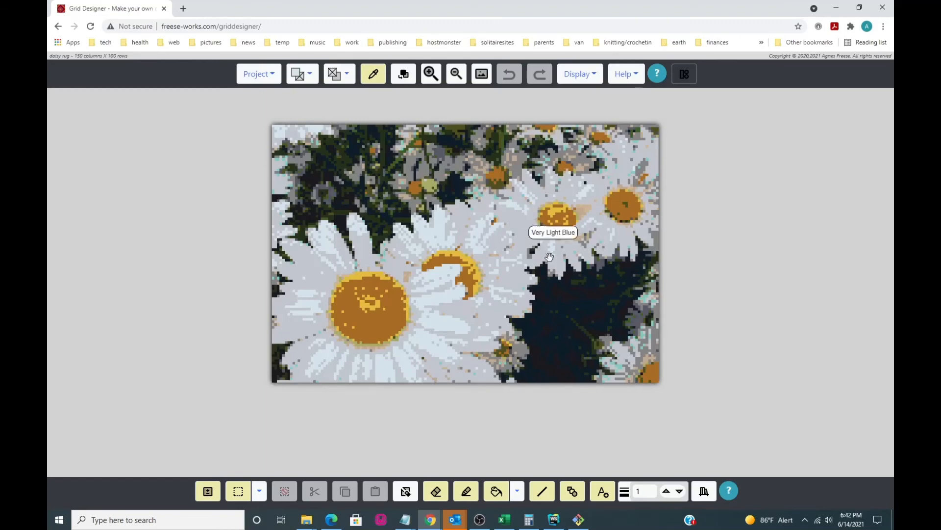